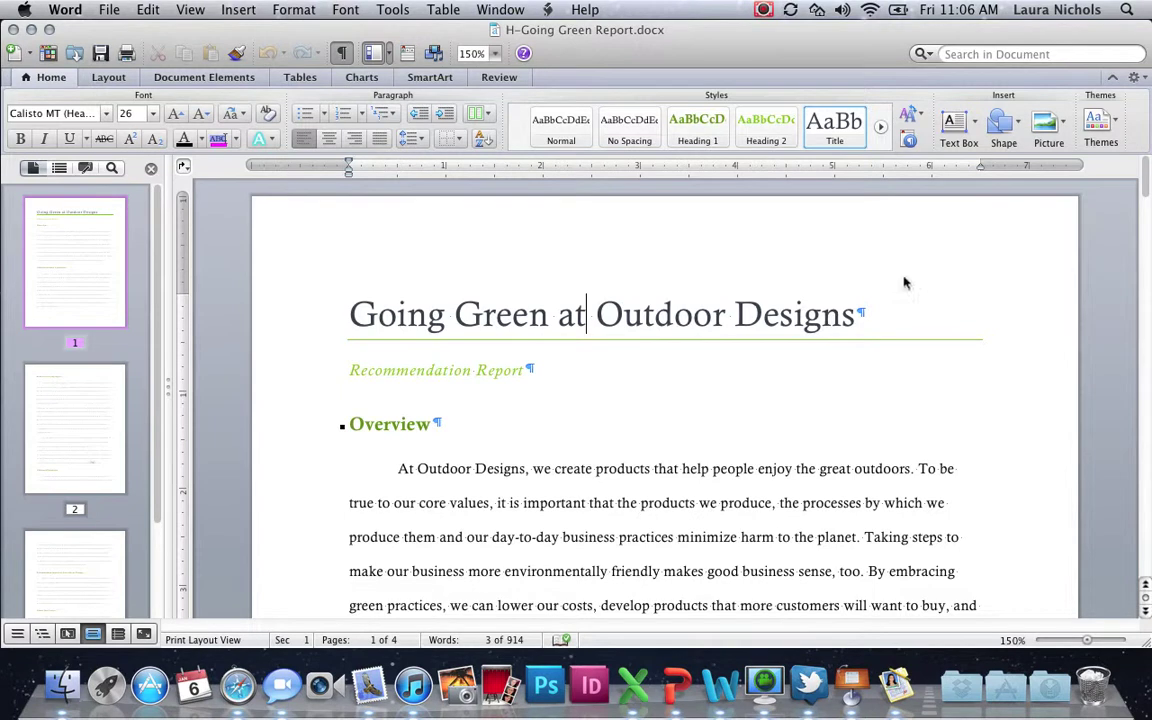
Insert an empty footnote 1 after 'carbon footprint' in the Recommended Initiatives paragraph
left_click(968, 56)
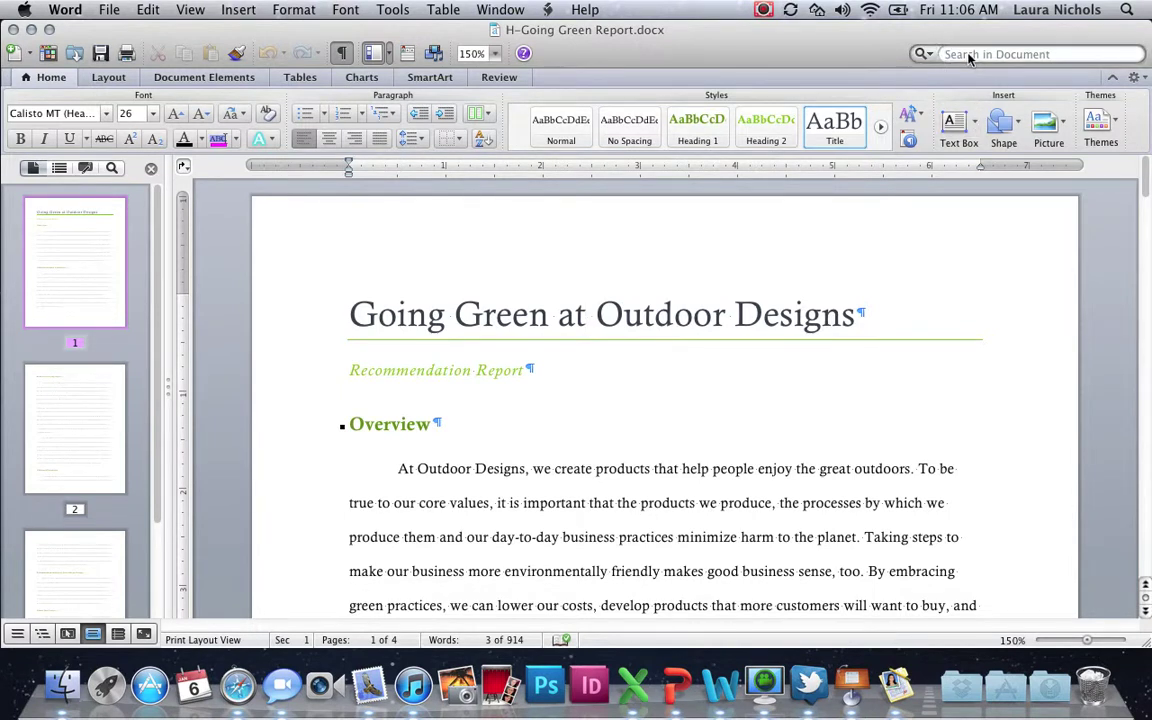
type("recommended")
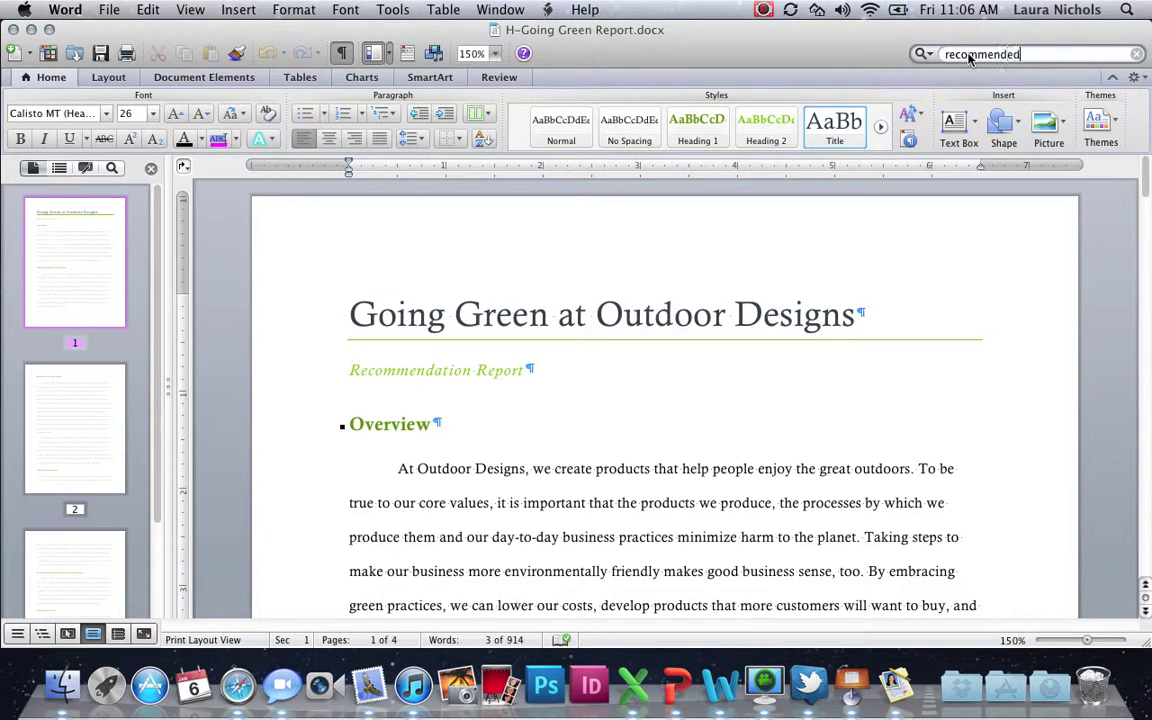
key("Return")
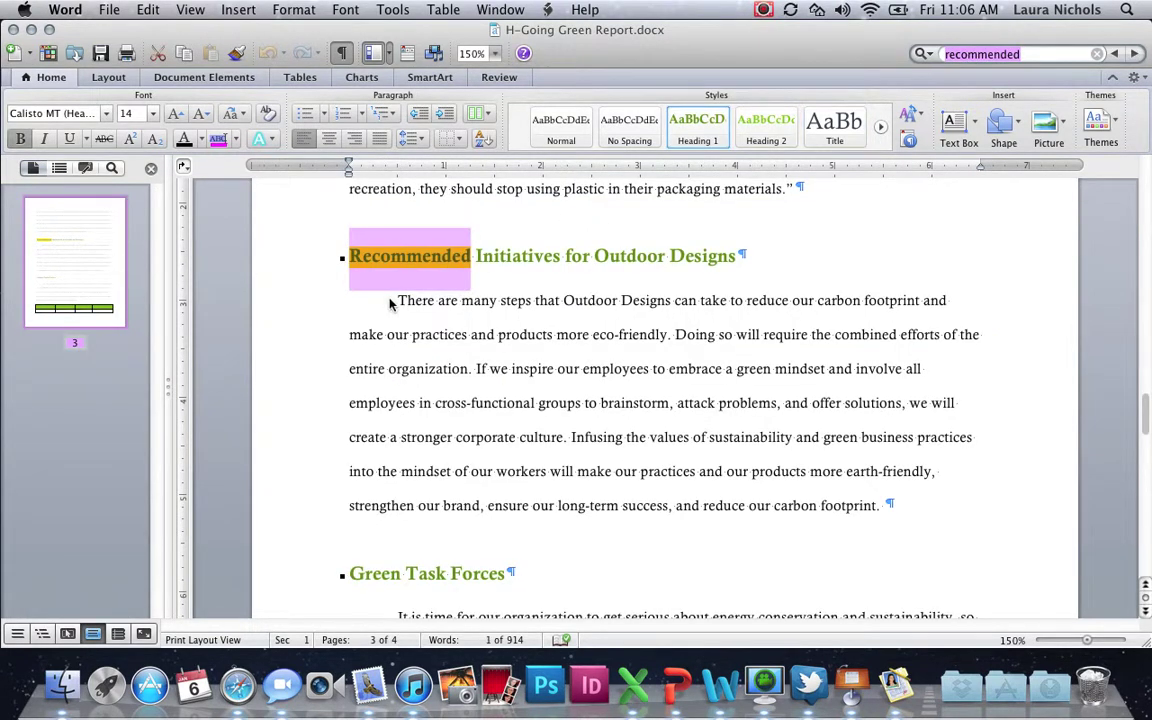
left_click(925, 304)
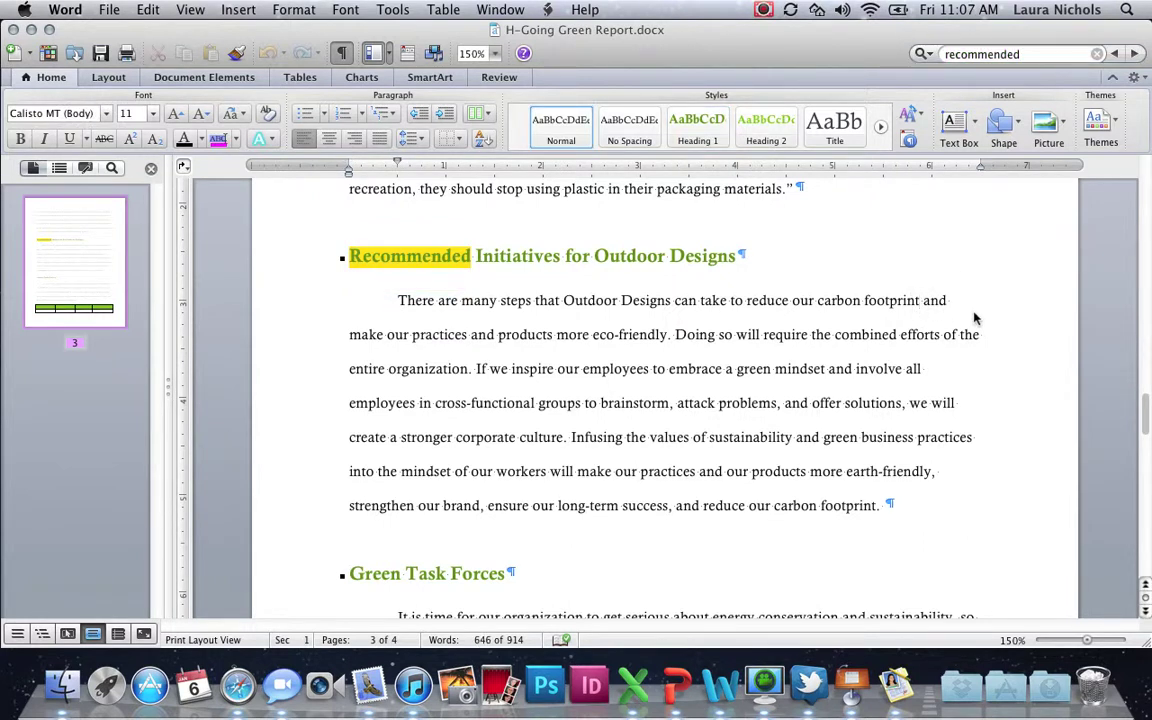
left_click(246, 9)
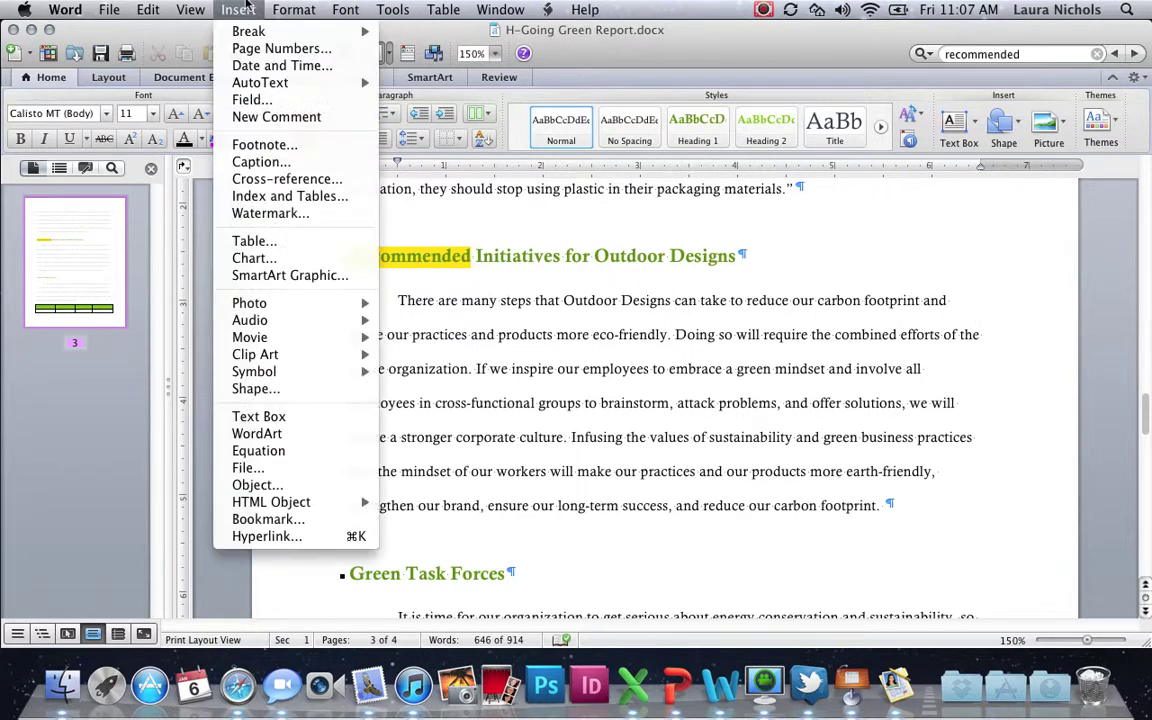
left_click(241, 143)
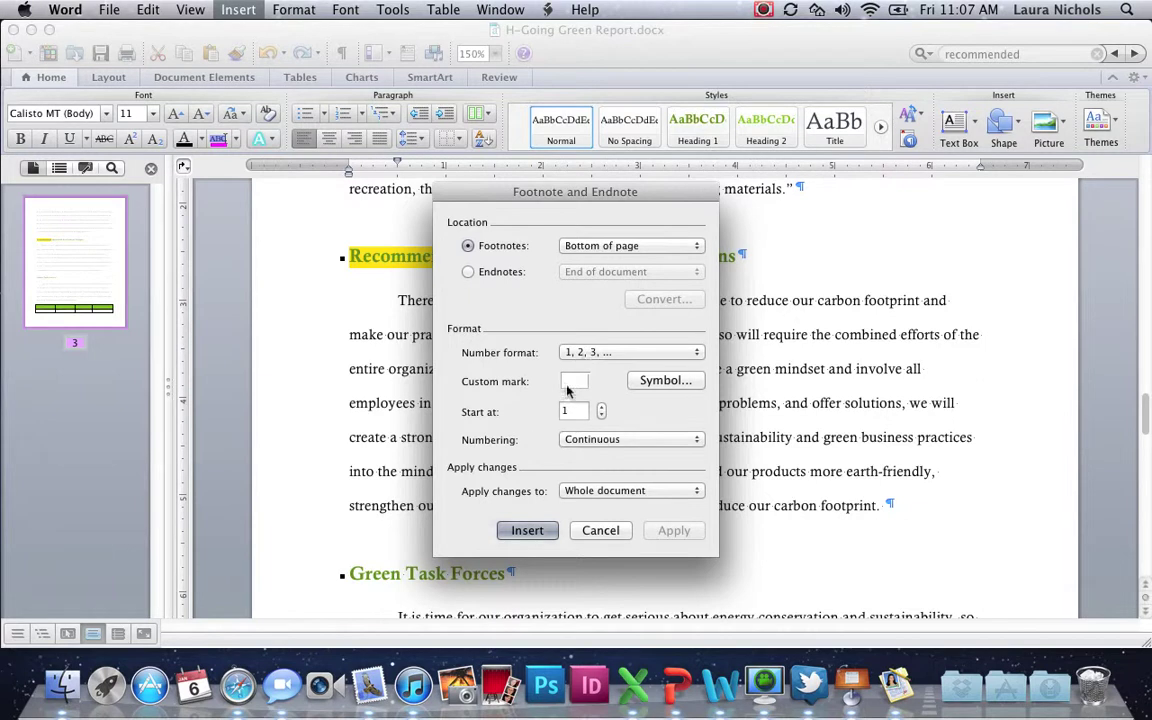
left_click(516, 530)
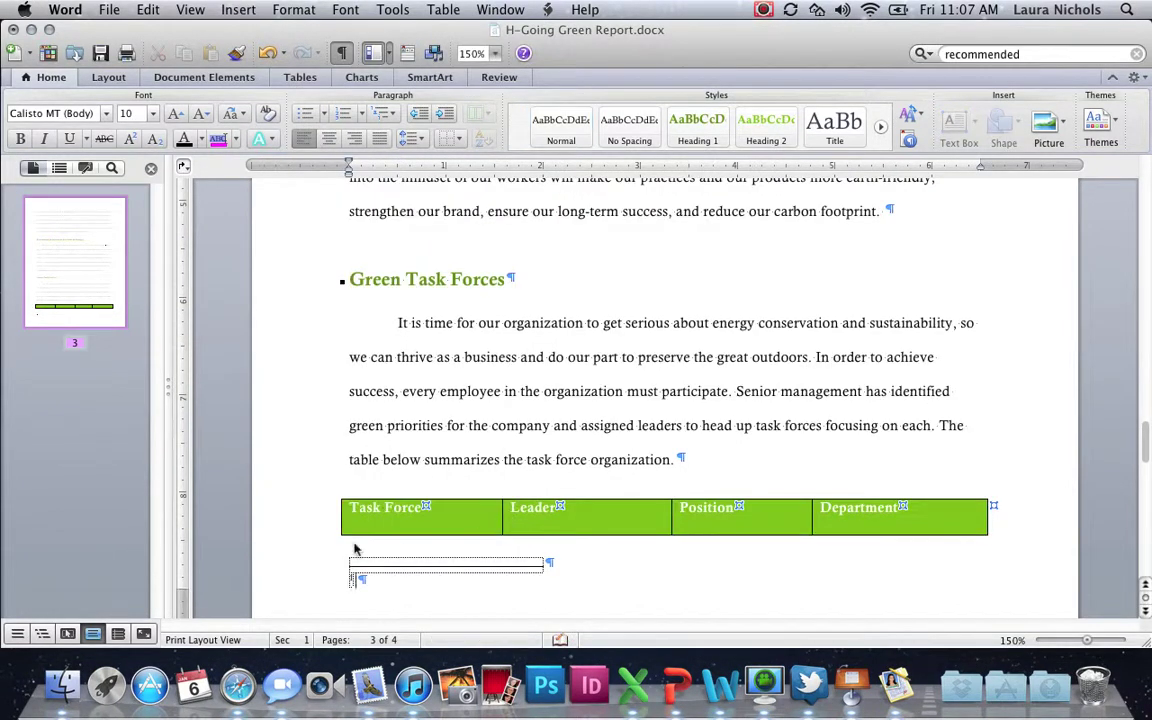
scroll(355, 548, "down", 2)
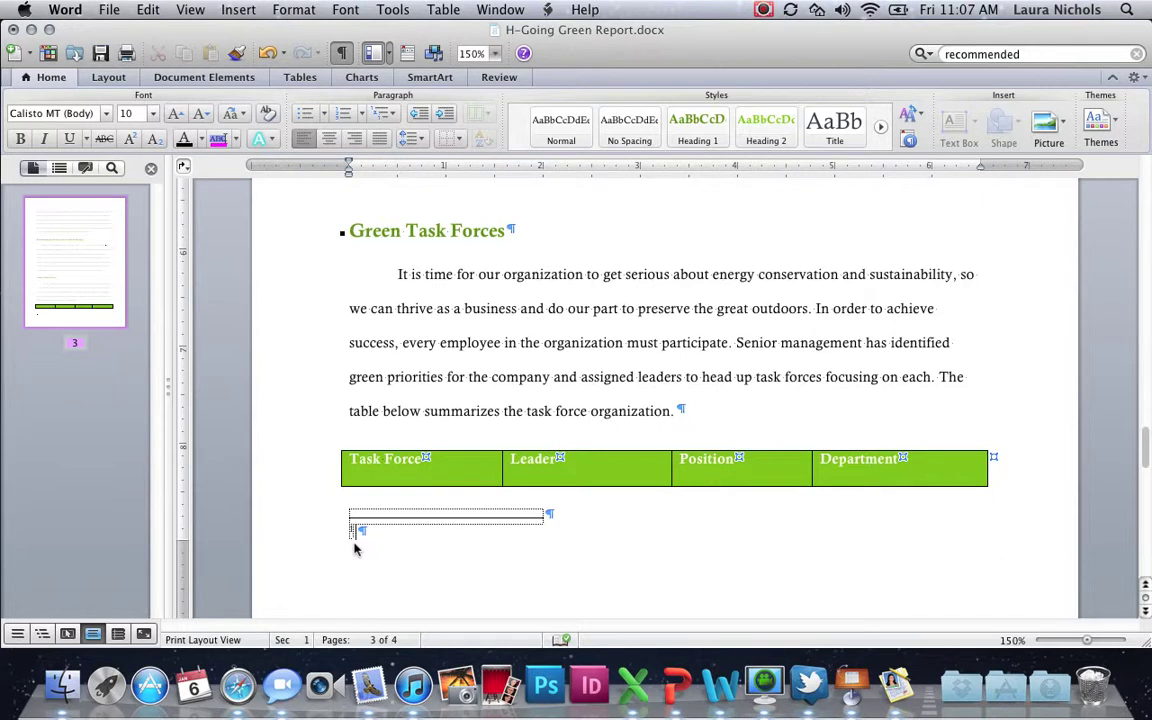
Type the footnote 'Efforts to date resulted in a 10% reduction in energy costs at our Seattle office from the prior year.'
type("Efforts to date resulted in 10$")
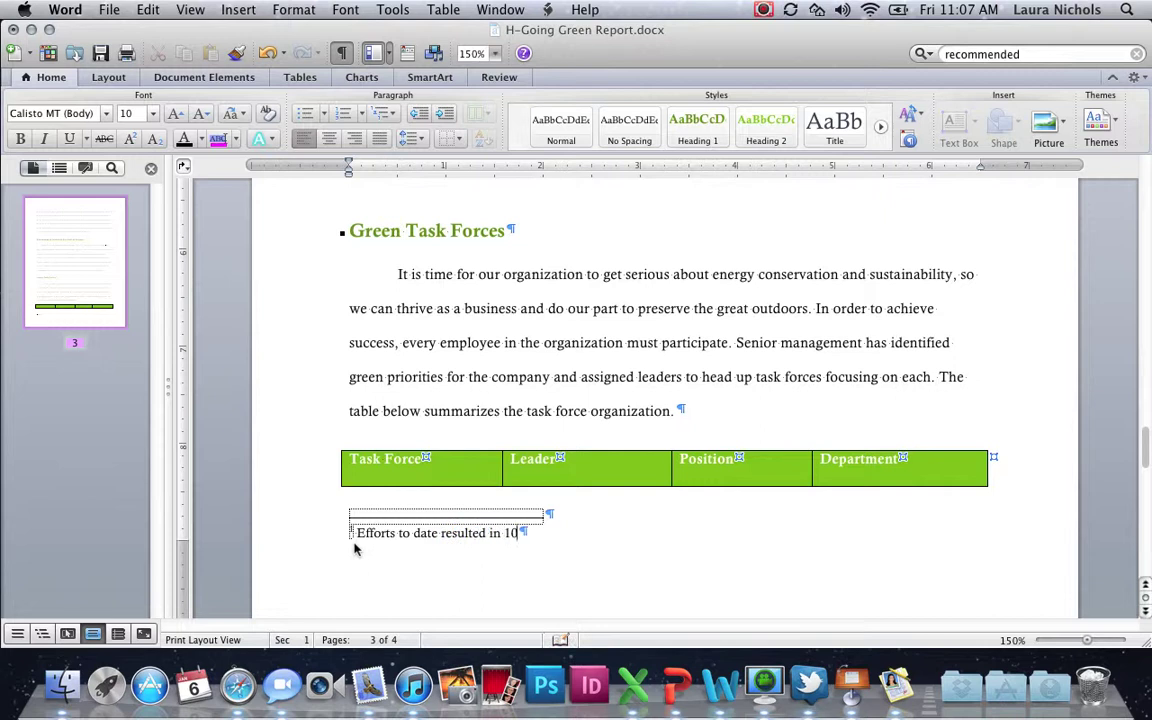
key("BackSpace")
type("%")
key("BackSpace")
key("BackSpace")
key("BackSpace")
type("a 10% reduction in ener")
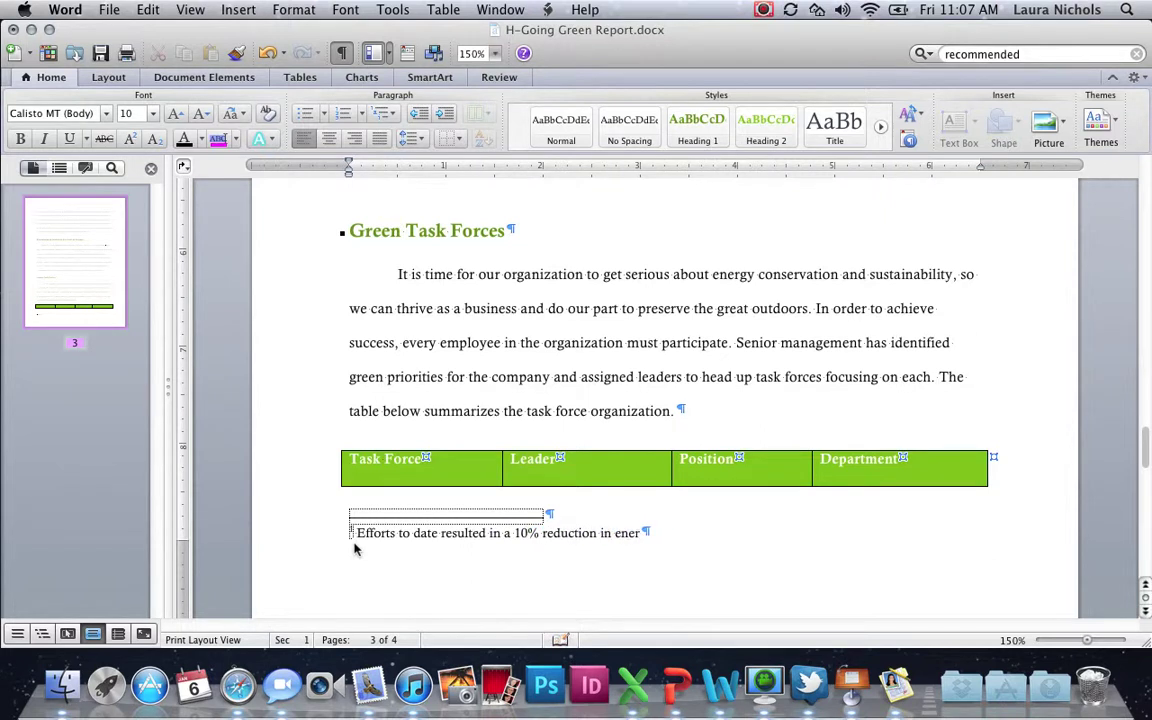
type("gy costs at our")
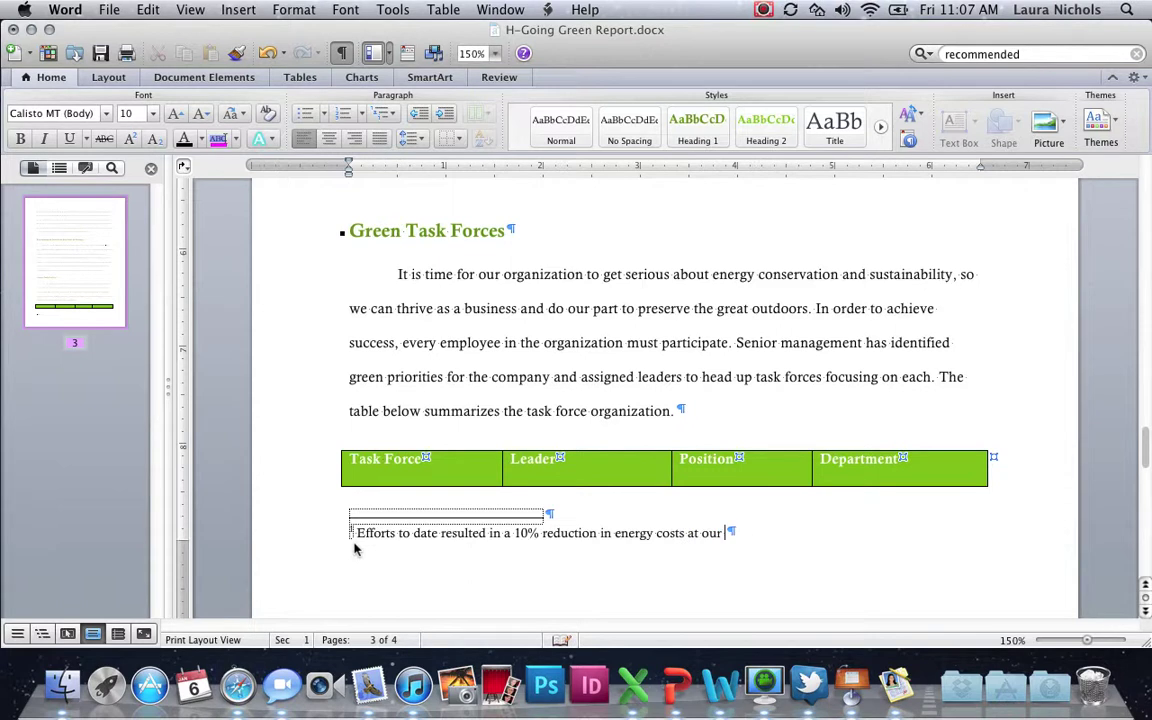
type(" Seattle office")
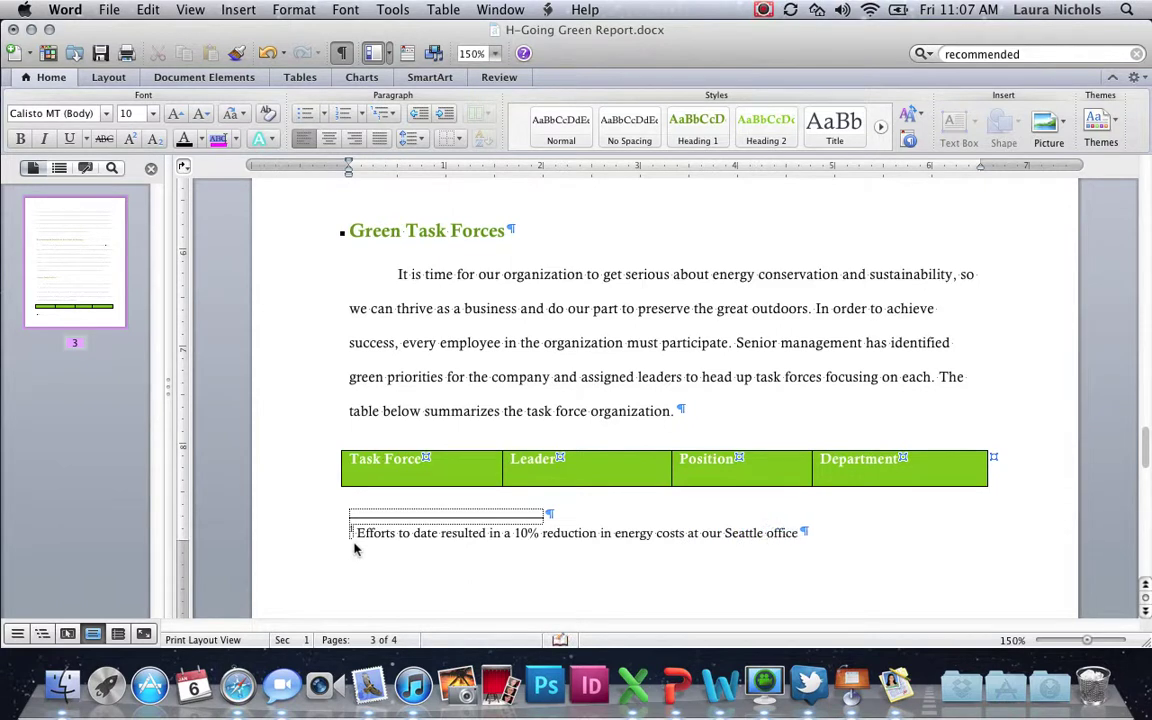
type(" from the prior year.")
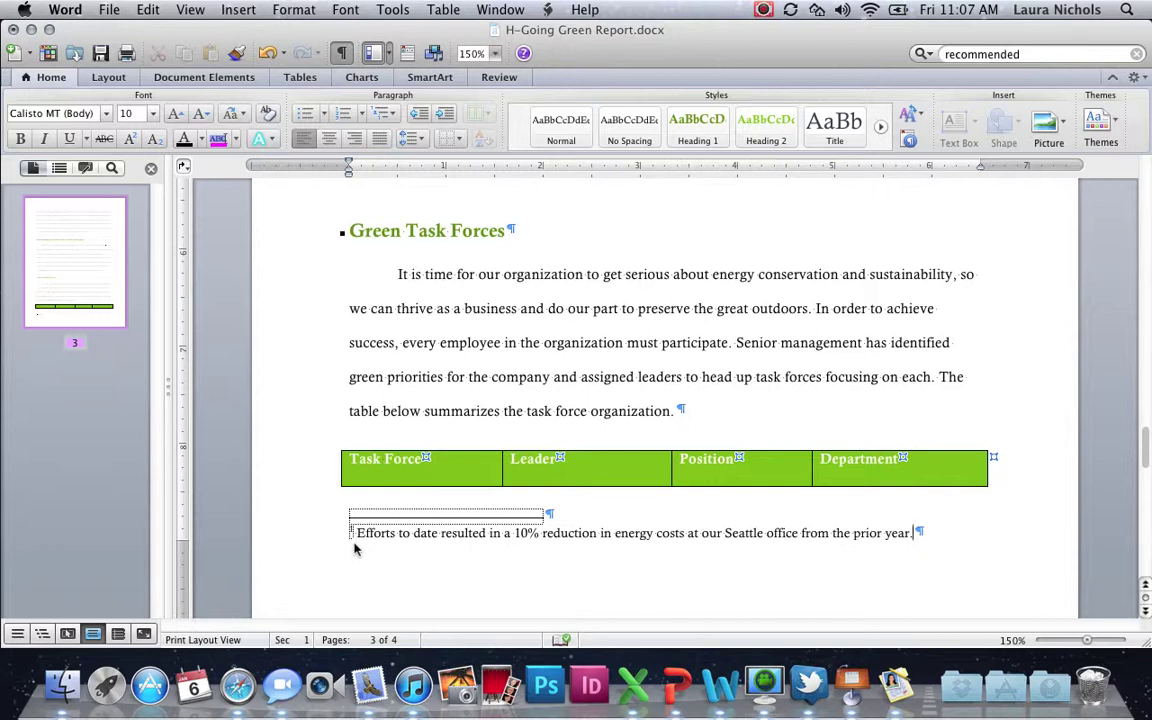
Go back to page 3 and place the cursor after the packaging quotation's closing quote mark
left_click(63, 228)
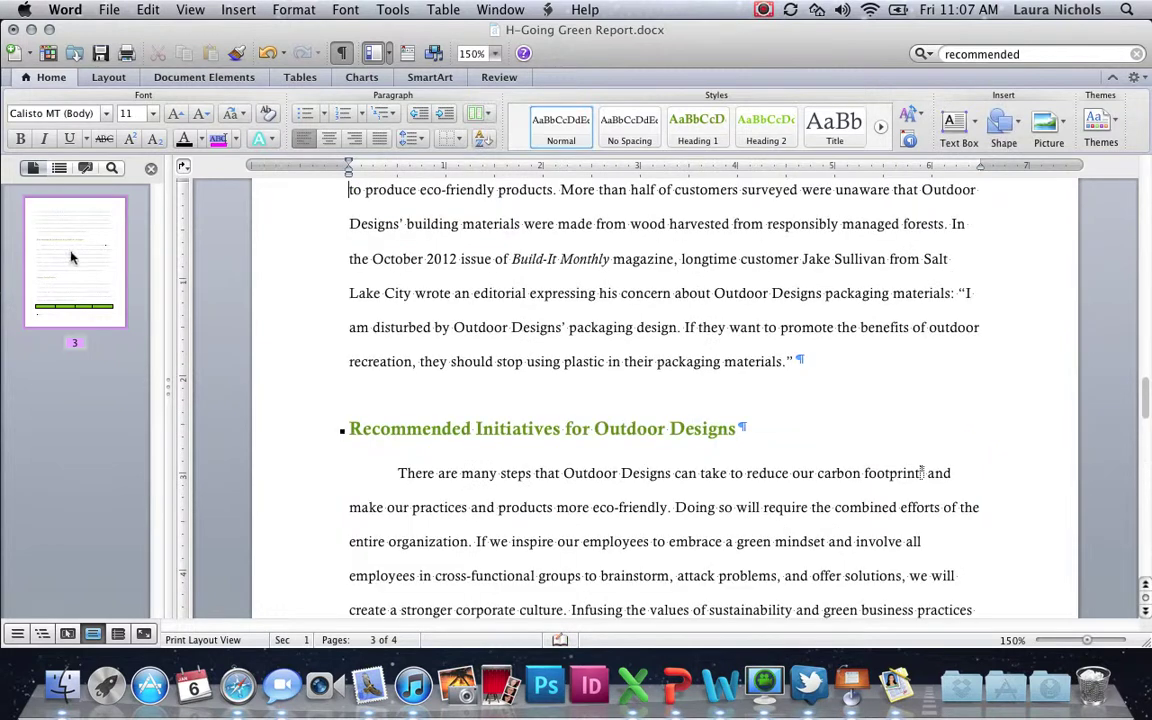
scroll(416, 452, "up", 3)
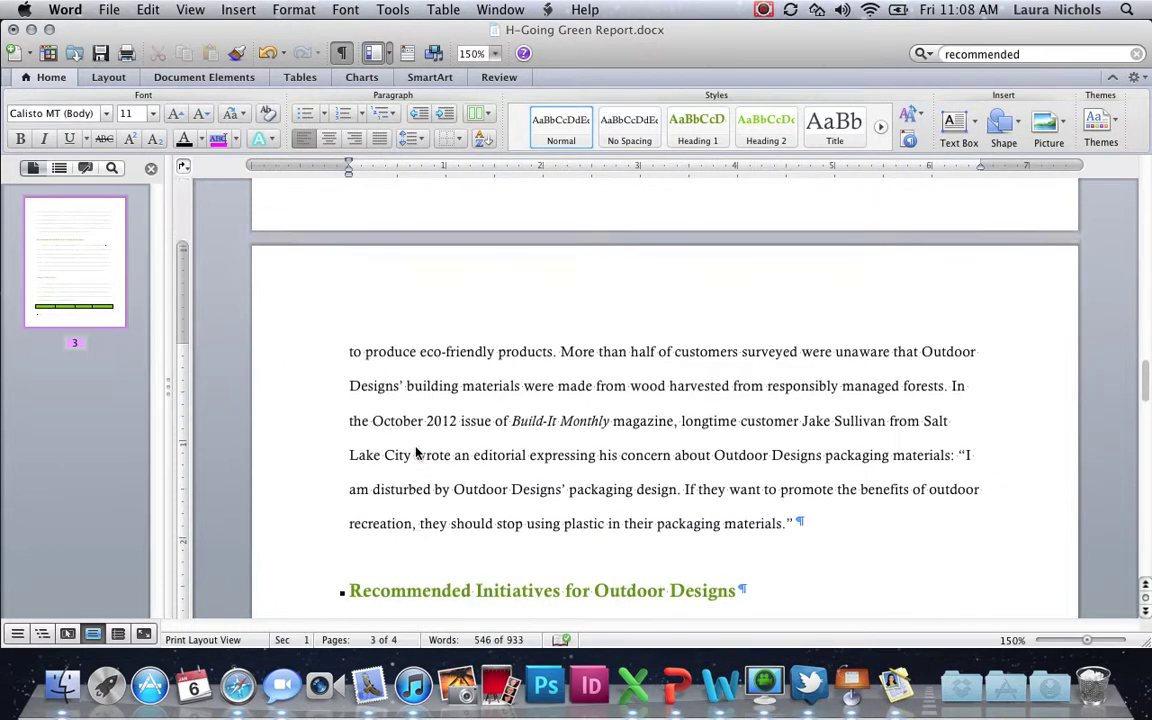
scroll(416, 452, "down", 2)
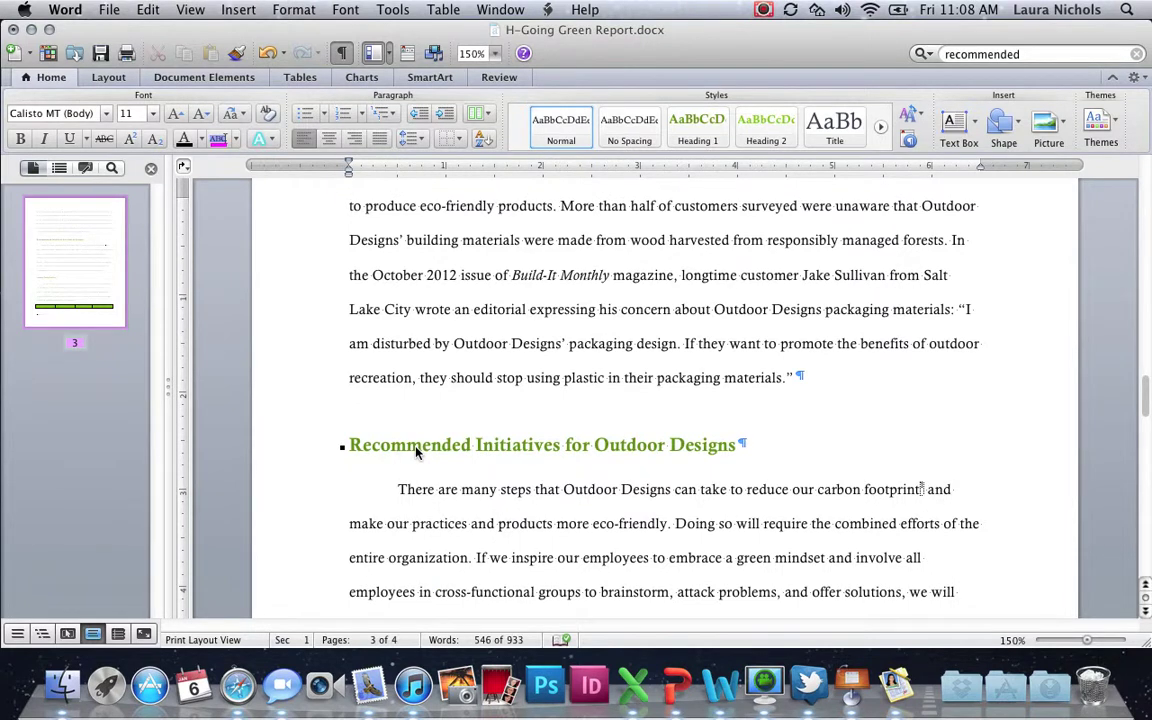
left_click(795, 378)
Show the Citations palette beside the text and start a new source entry
left_click(407, 50)
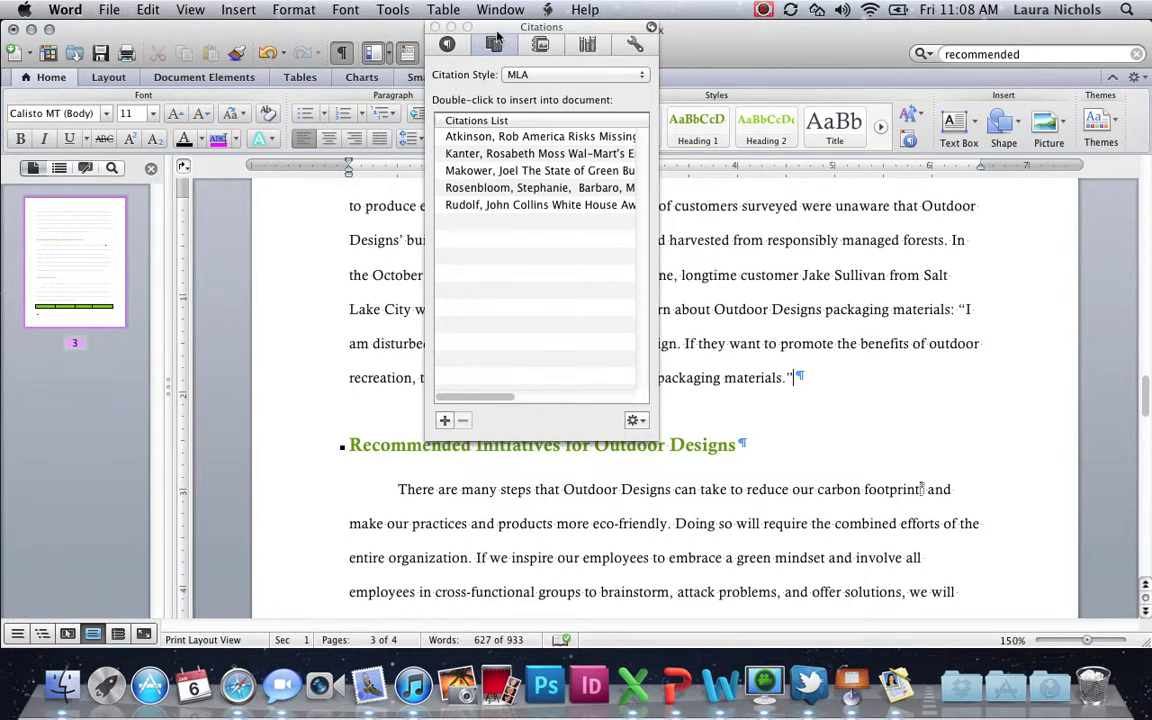
left_click_drag(500, 32, 822, 32)
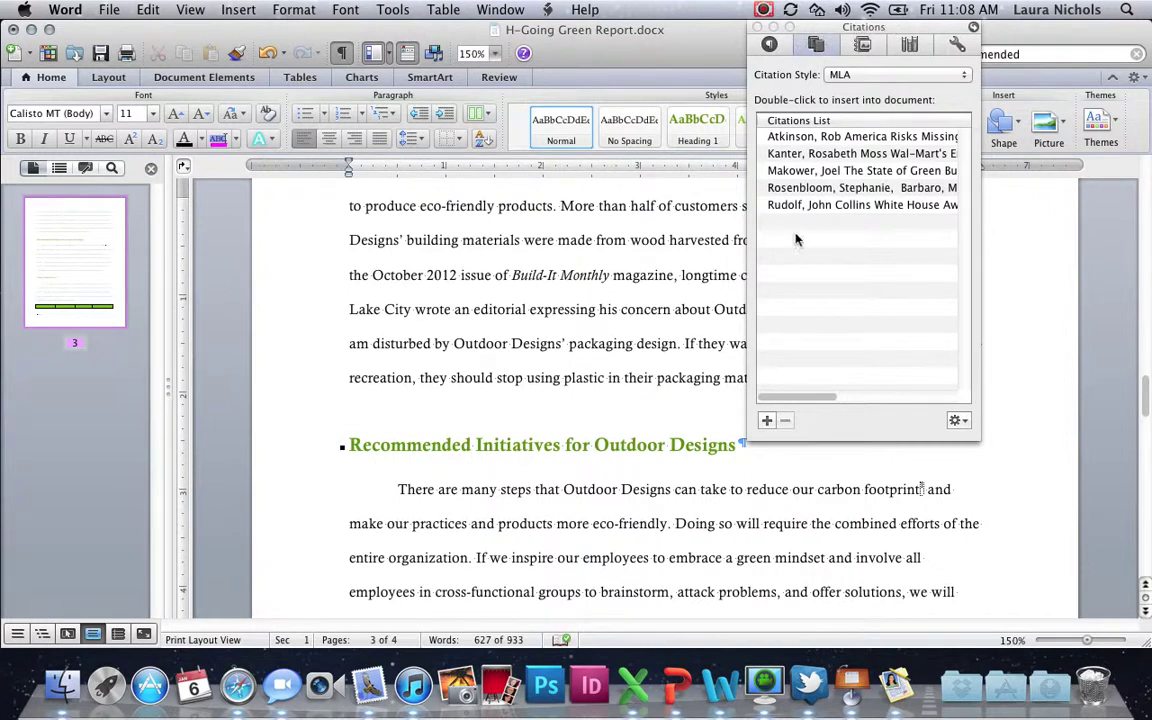
left_click(767, 421)
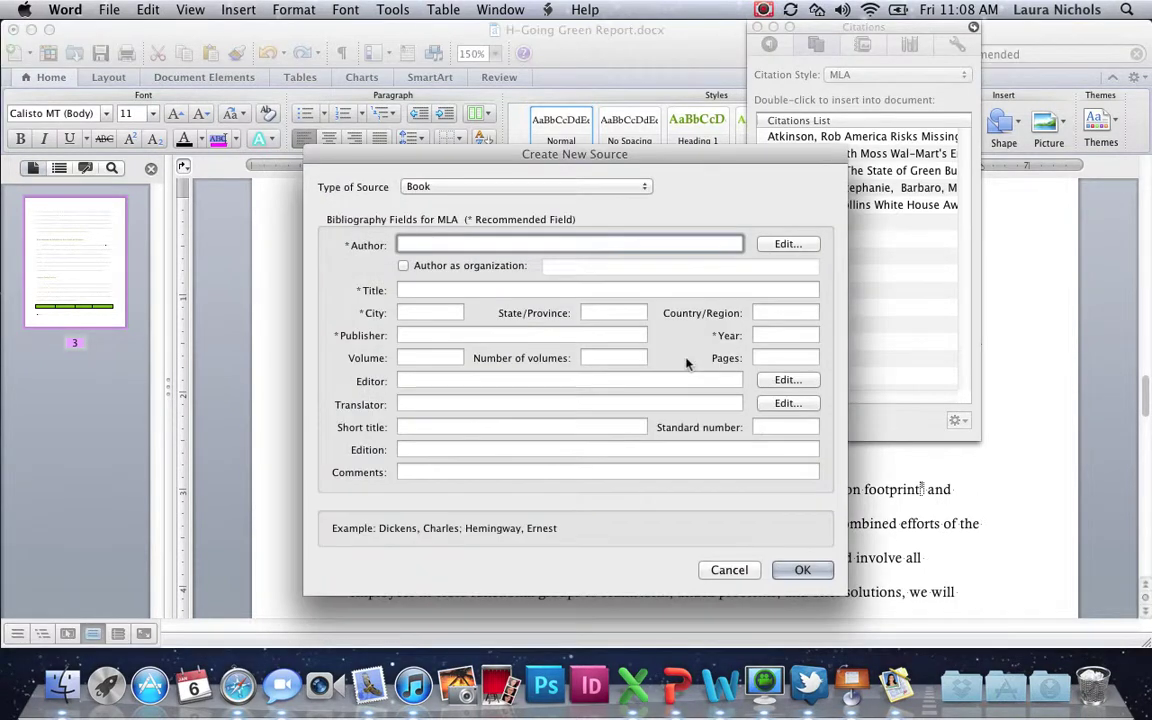
Restart the new source form and set its type to Article in periodical
left_click_drag(647, 155, 543, 73)
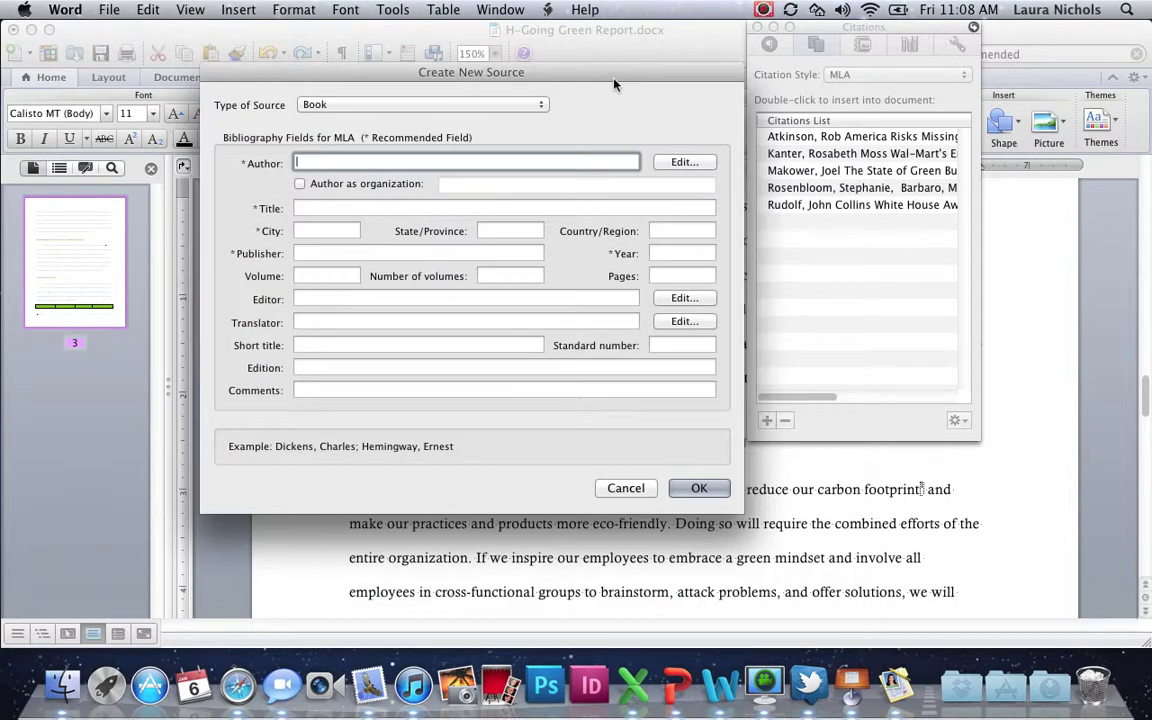
left_click(625, 488)
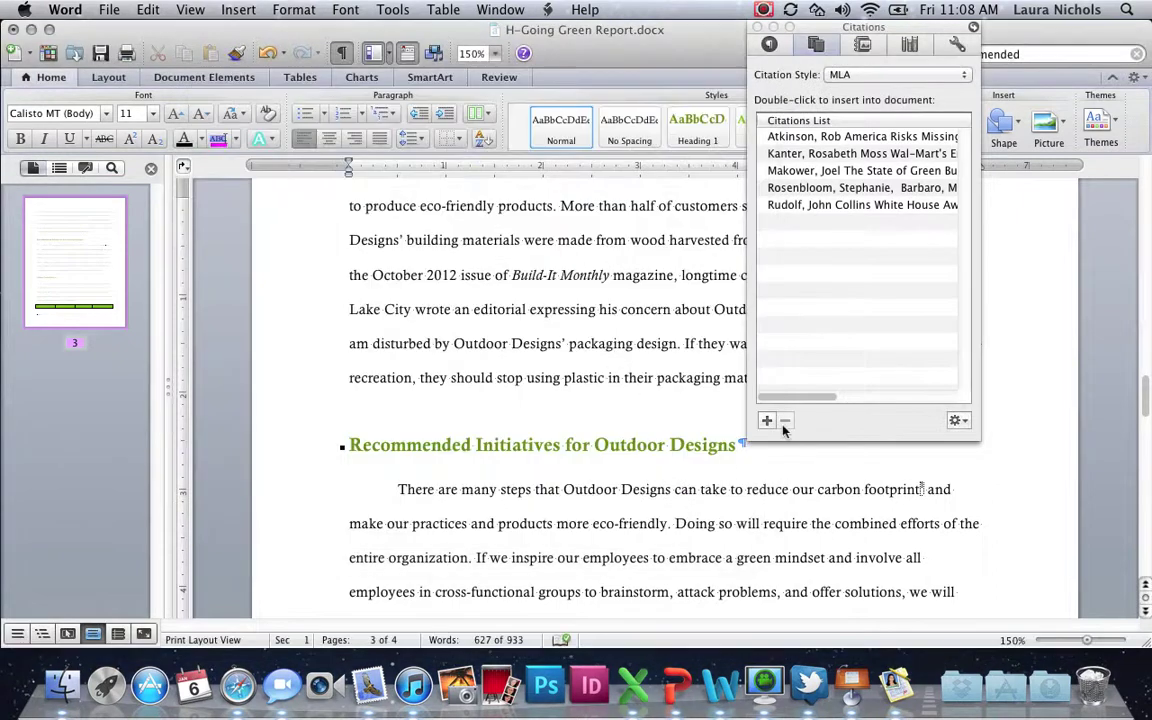
left_click(767, 421)
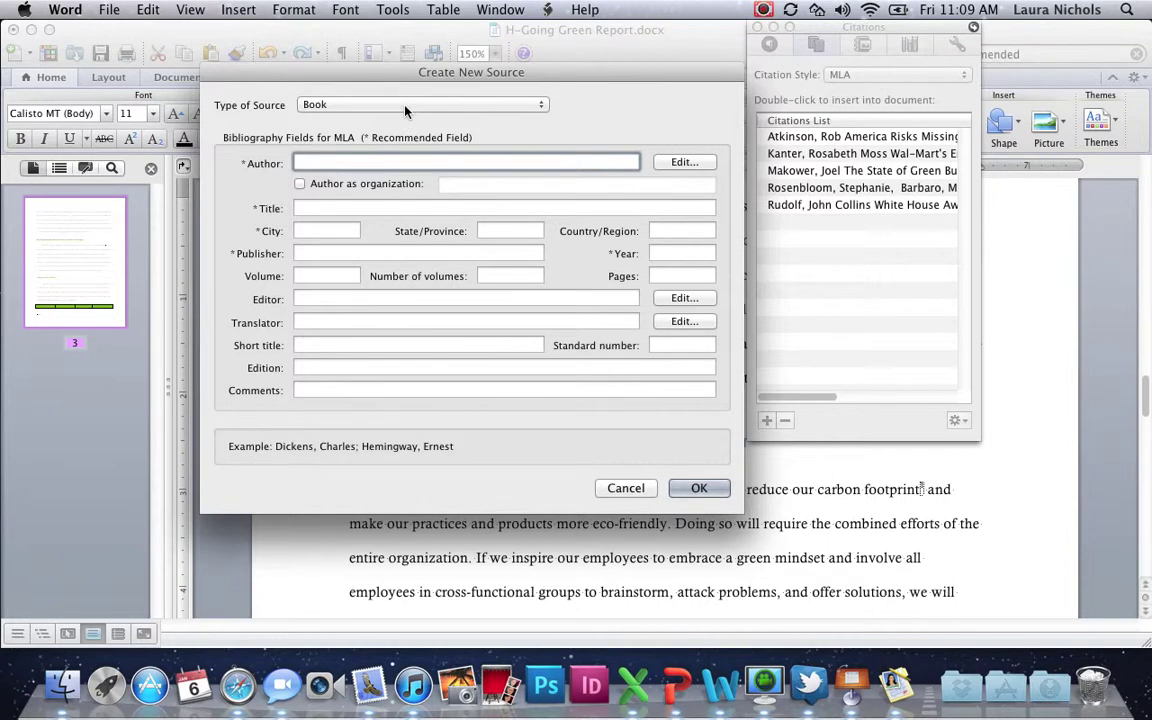
left_click(507, 105)
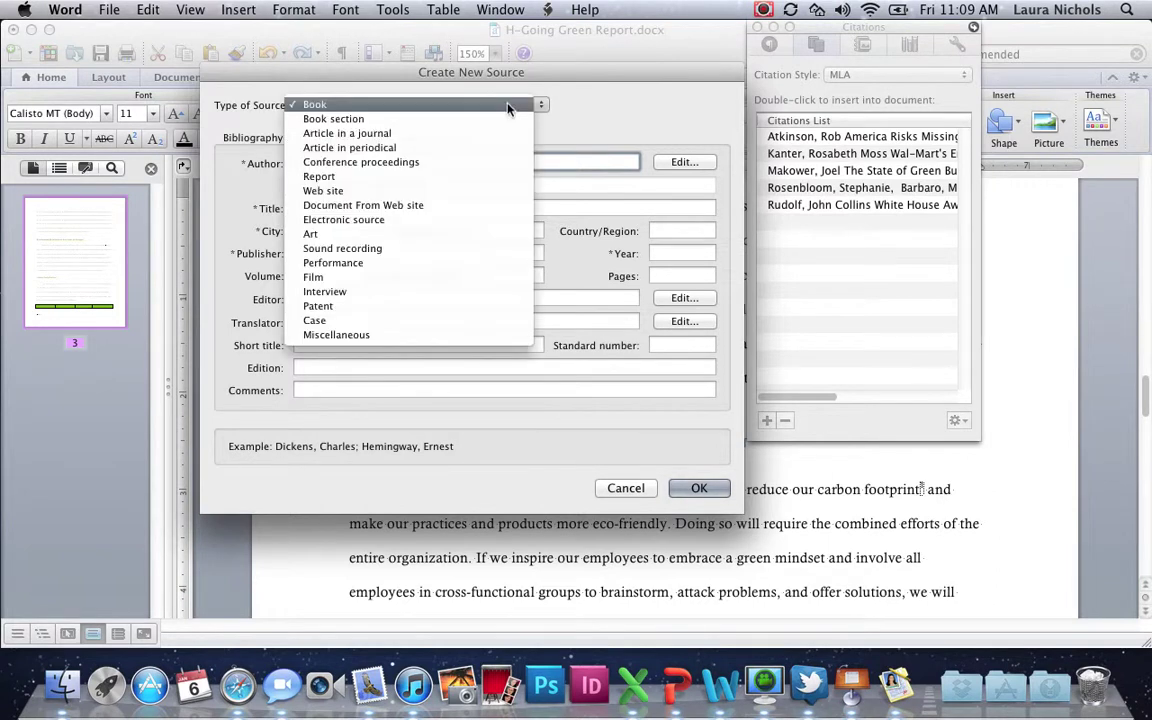
left_click(384, 147)
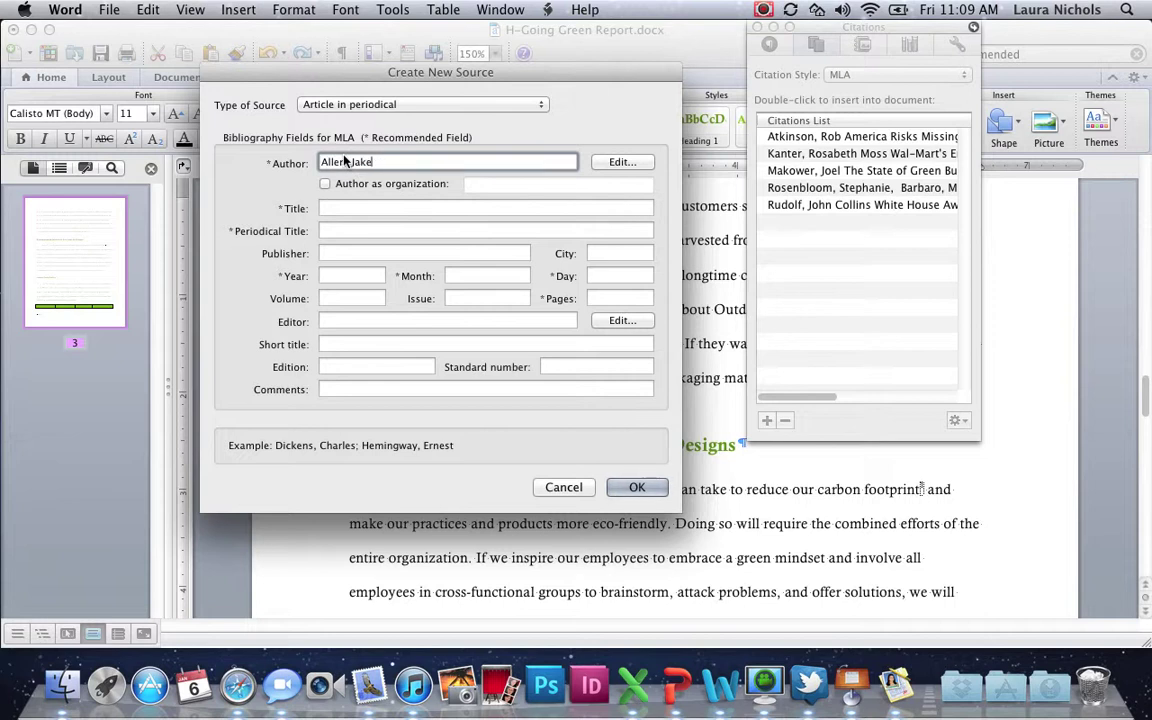
Finish the author entry and enter title 'Eco-Friendly Packaging' and periodical 'Build-It Monthly'
left_click(344, 162)
type(",")
left_click(330, 209)
type("Ecol-")
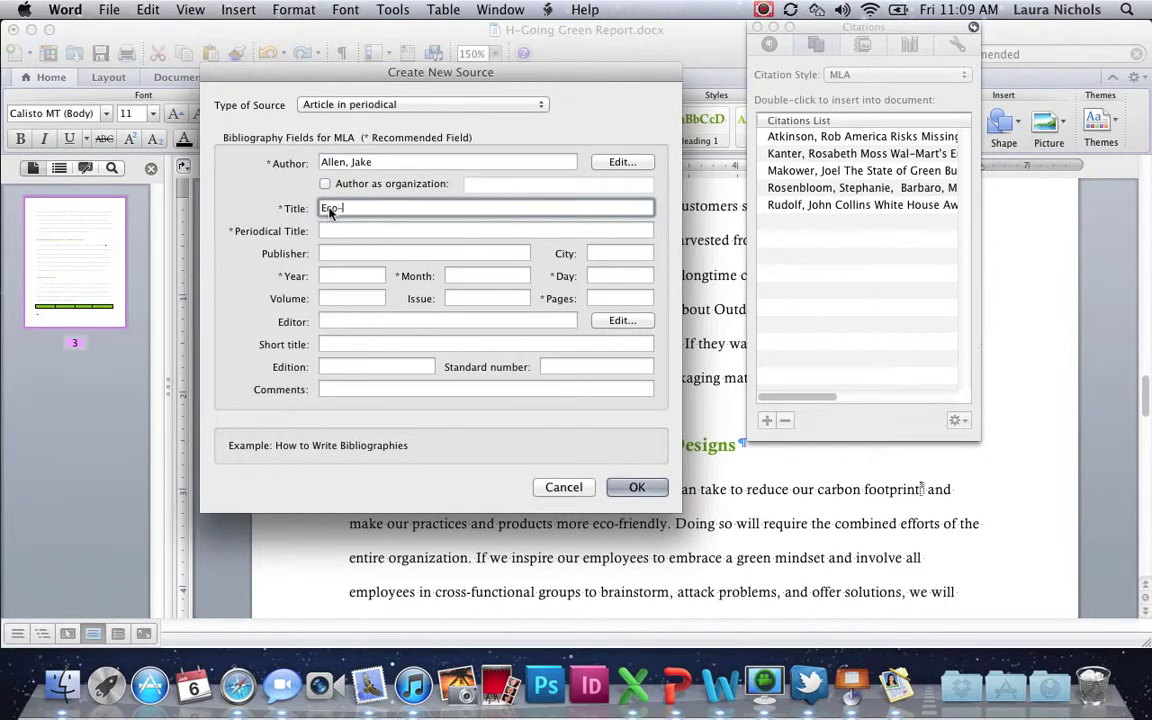
type("Friendly Packaging")
key("Tab")
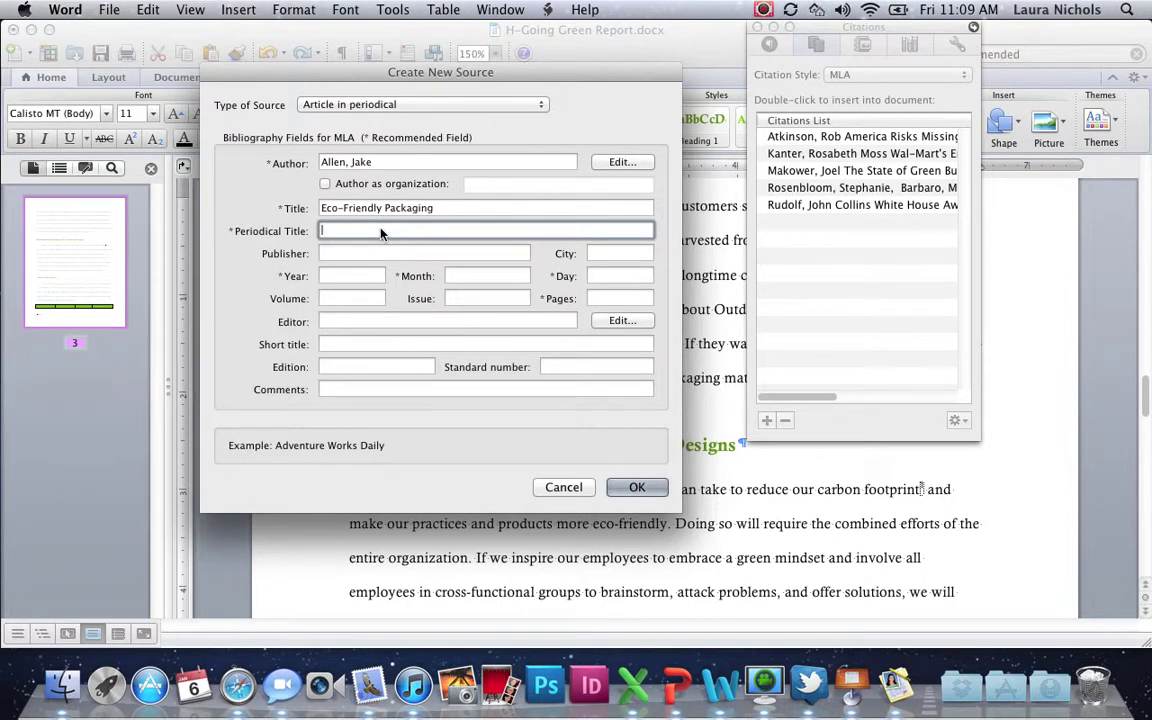
type("Build-It Monthly")
Enter year 2012, month October and pages 7-8, then create the source
key("Tab")
key("Tab")
key("Tab")
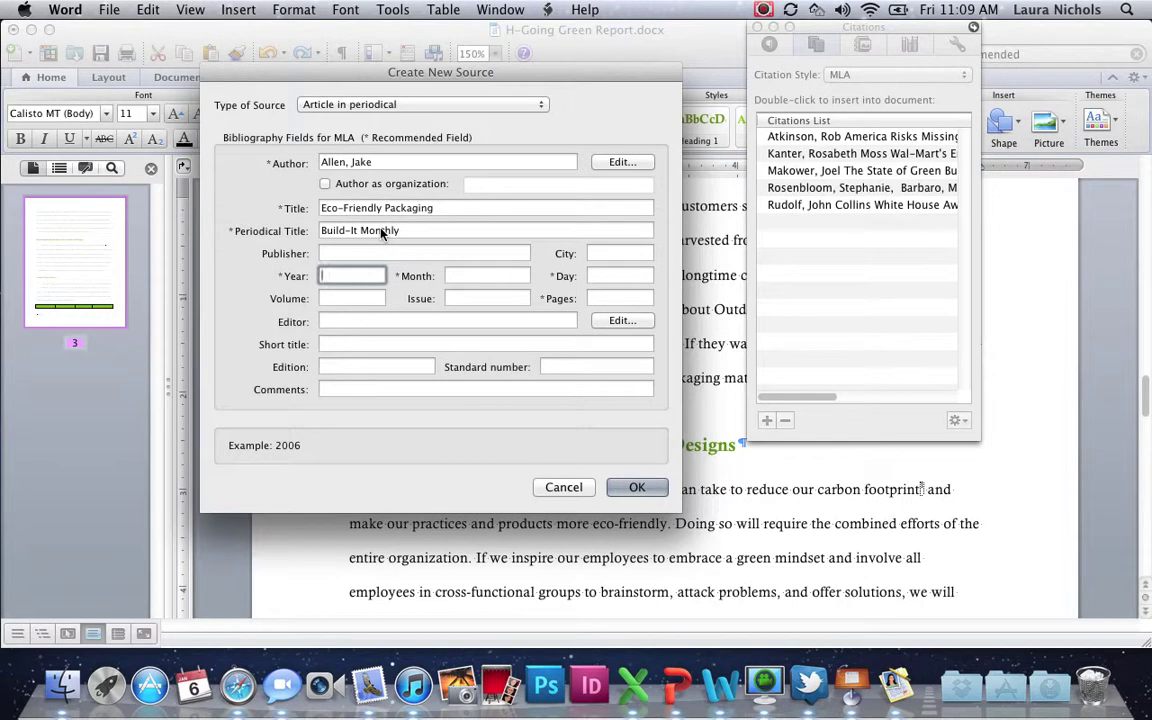
type("2012")
key("Tab")
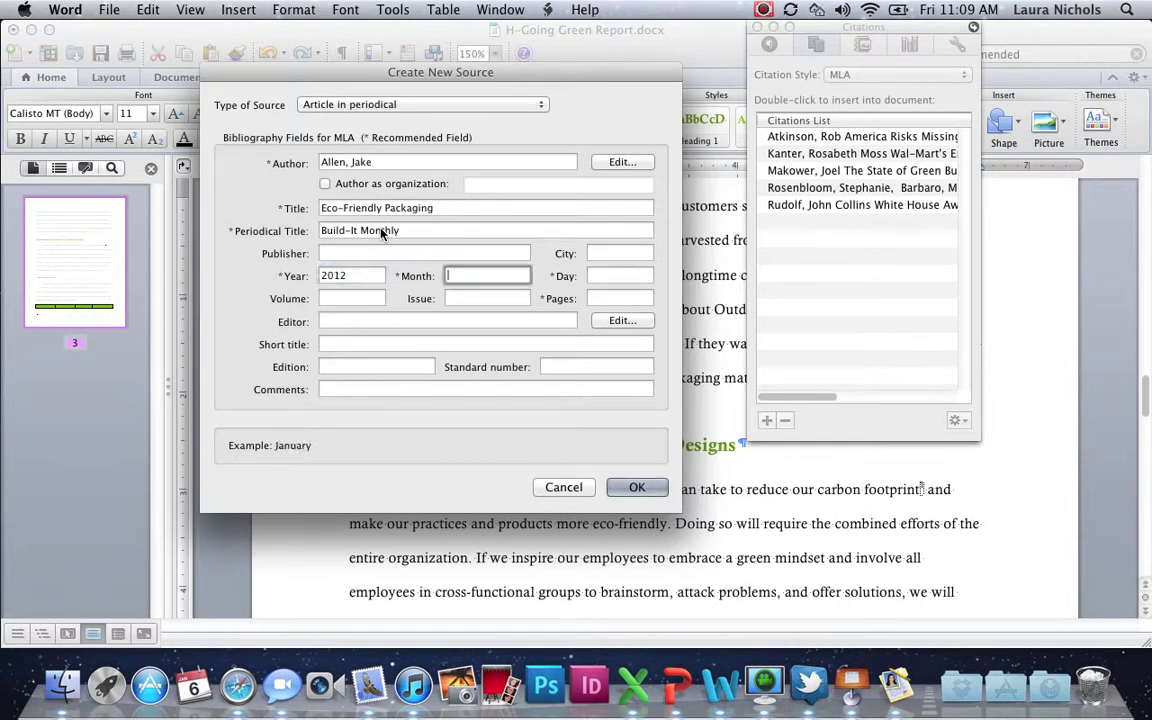
type("October")
key("Tab")
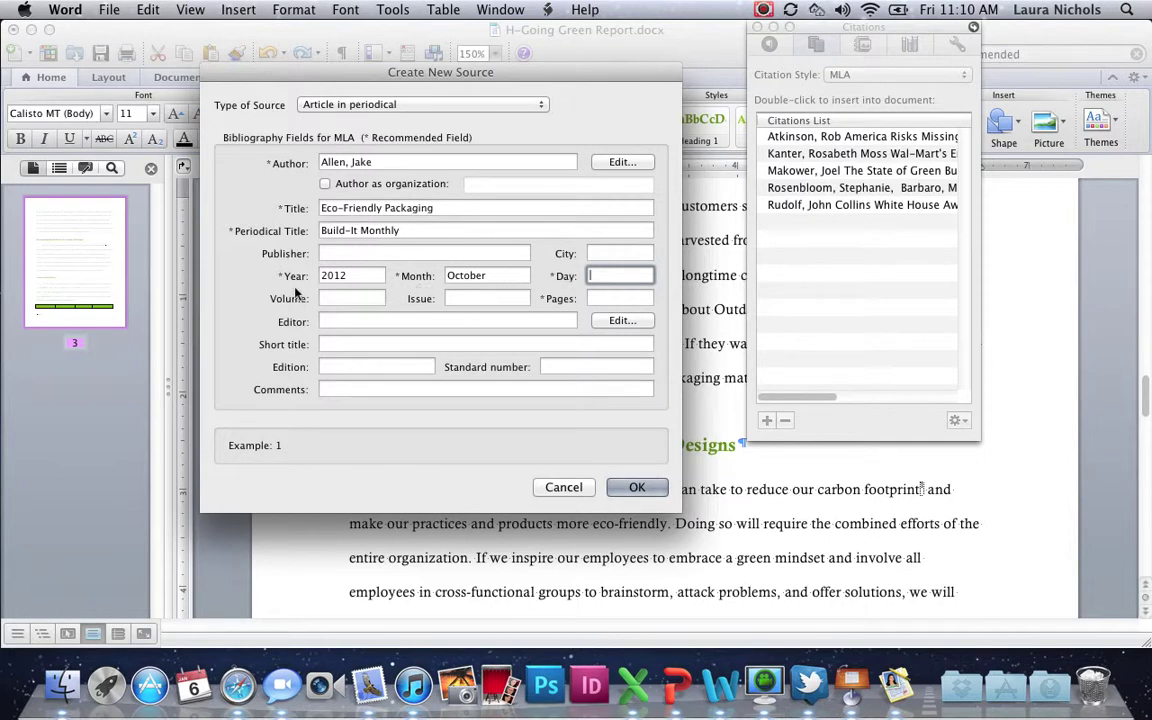
left_click(612, 299)
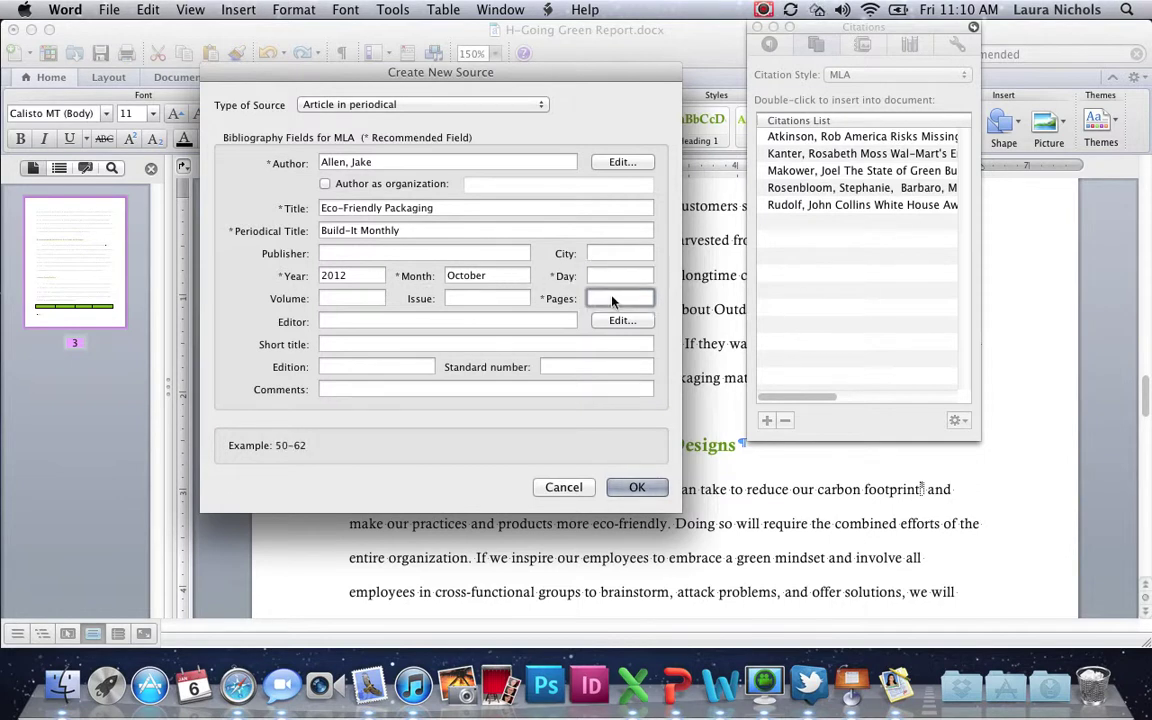
type("7-8")
left_click(630, 486)
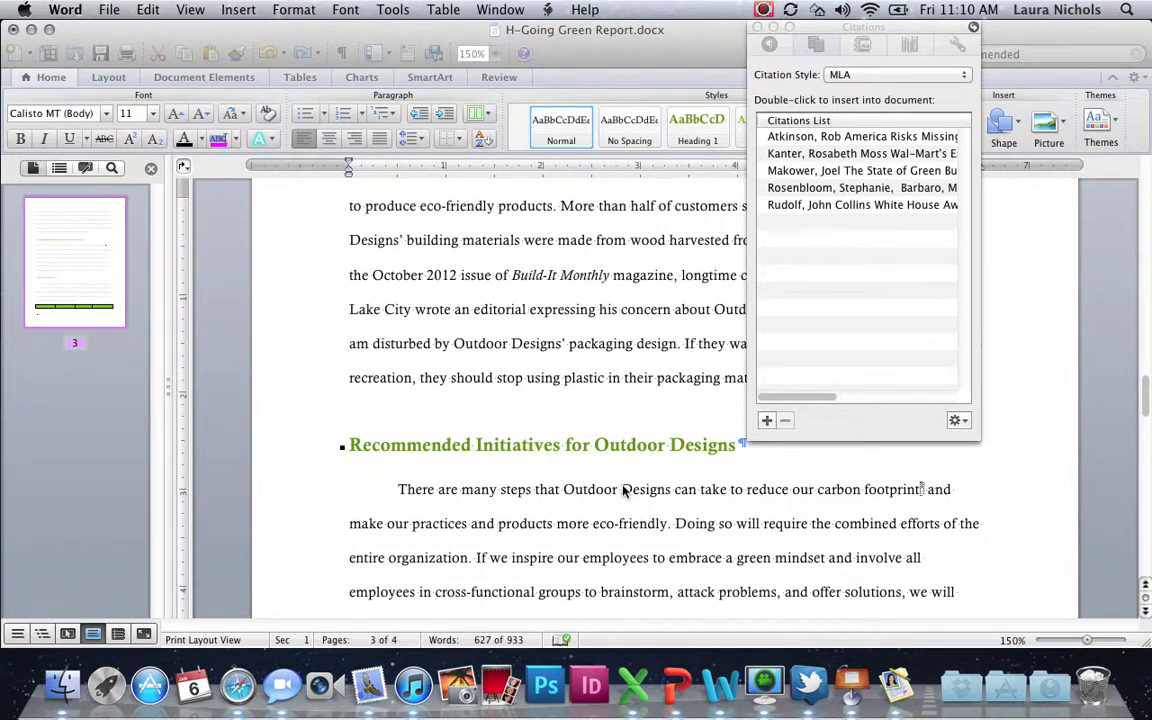
Insert the (Allen) citation after the quotation and close the Citations palette
left_click(808, 273)
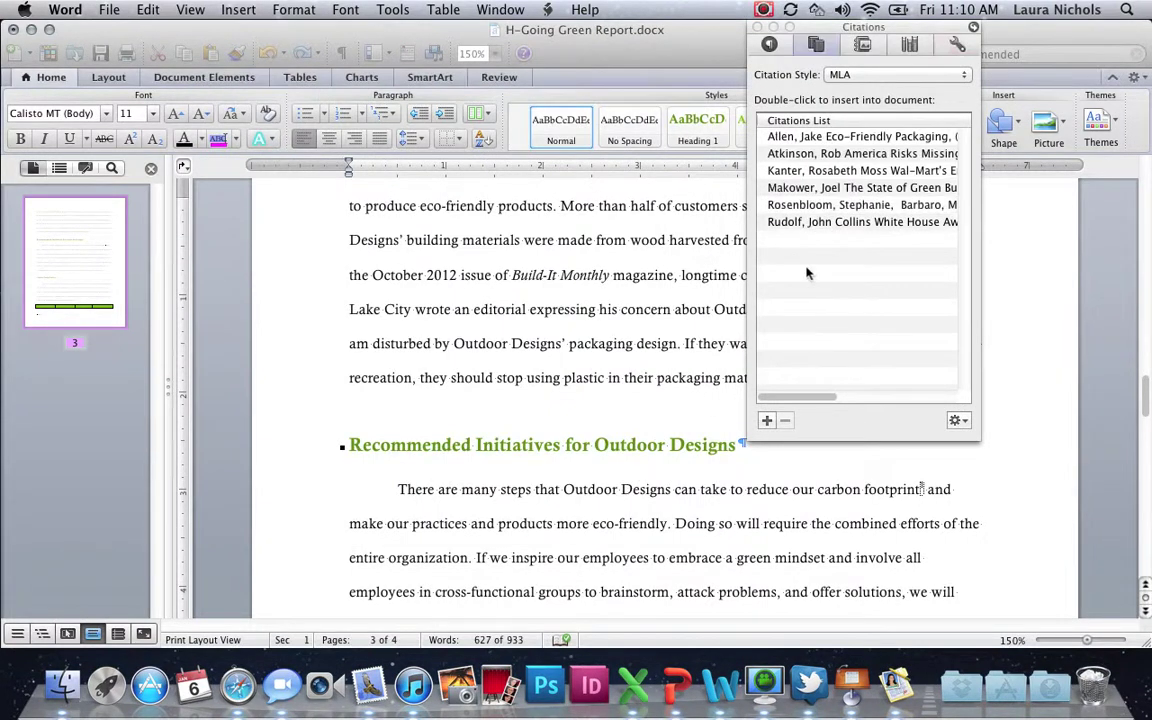
double_click(791, 137)
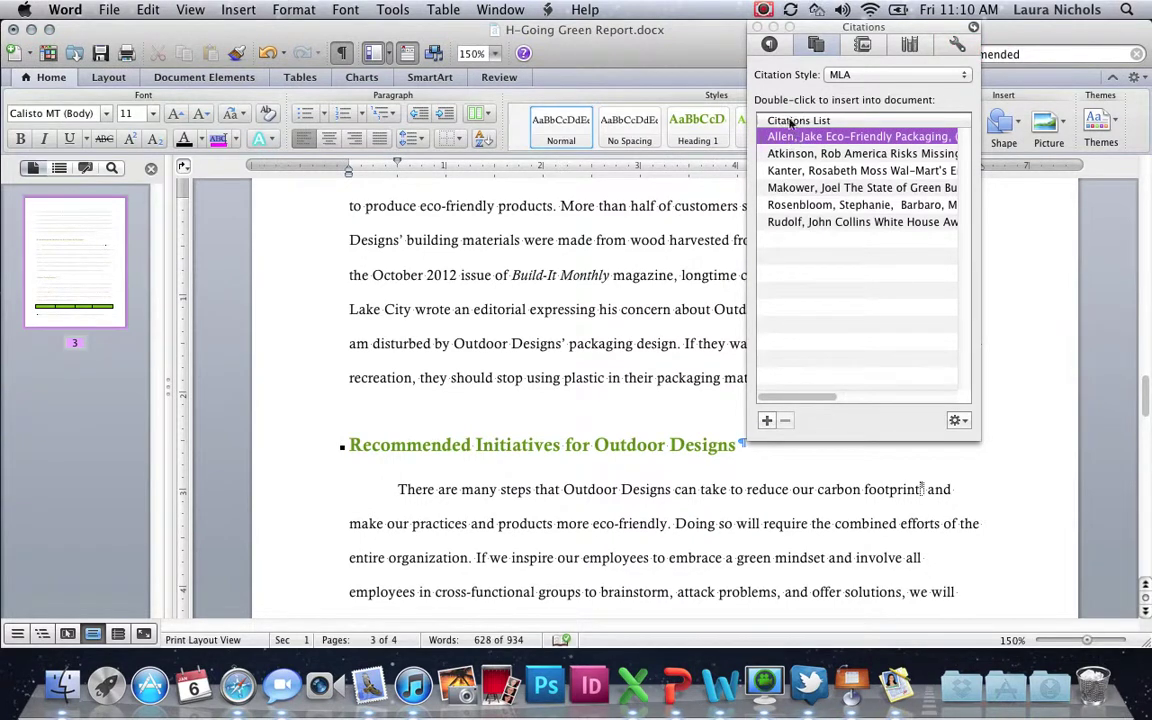
left_click(757, 27)
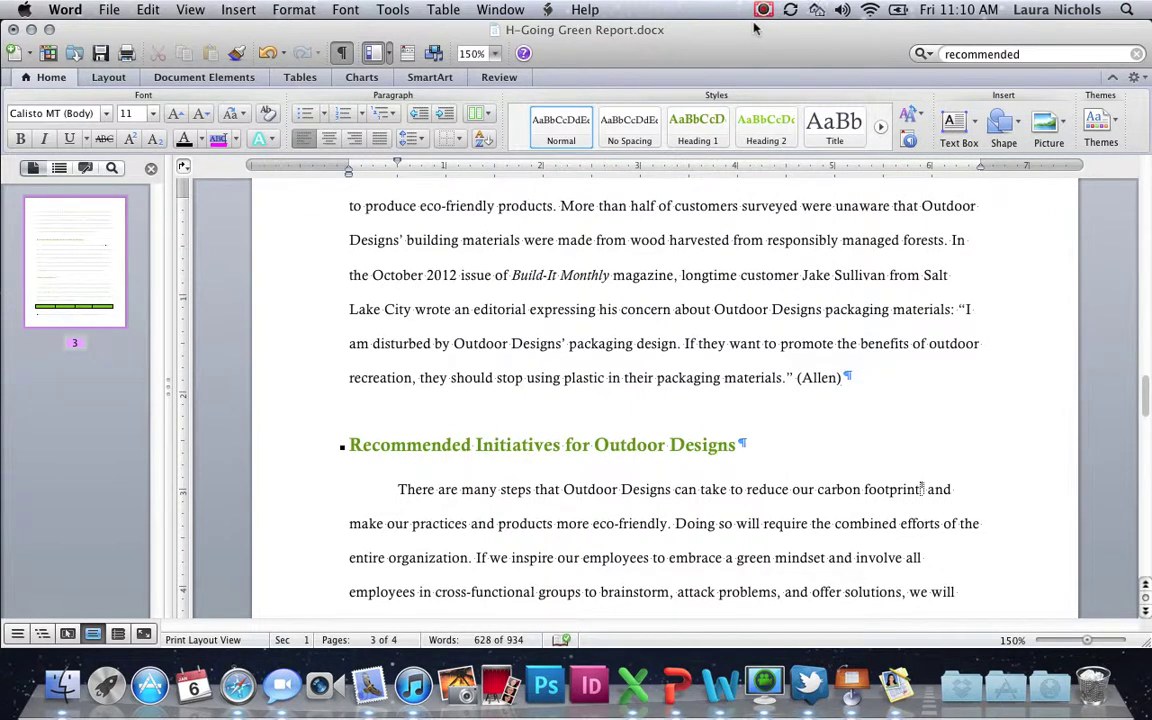
Add a blank paragraph after 'outdoors.' at the end of the page 4 mission statement
scroll(674, 309, "down", 8)
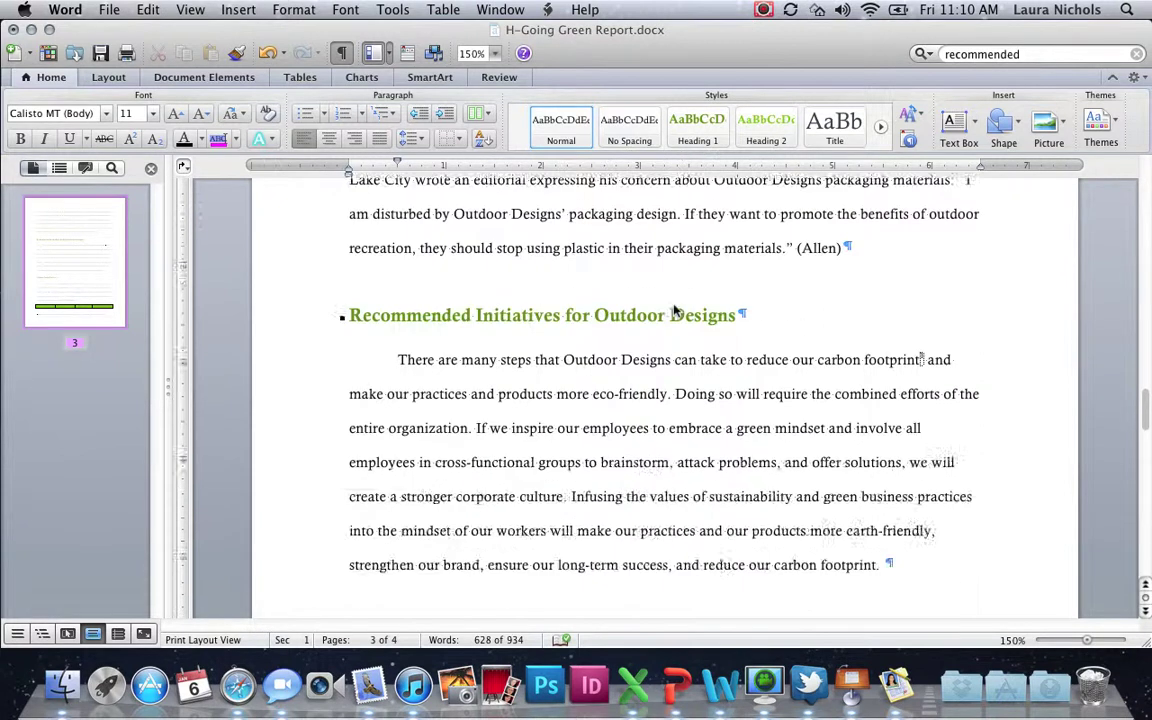
scroll(674, 309, "down", 11)
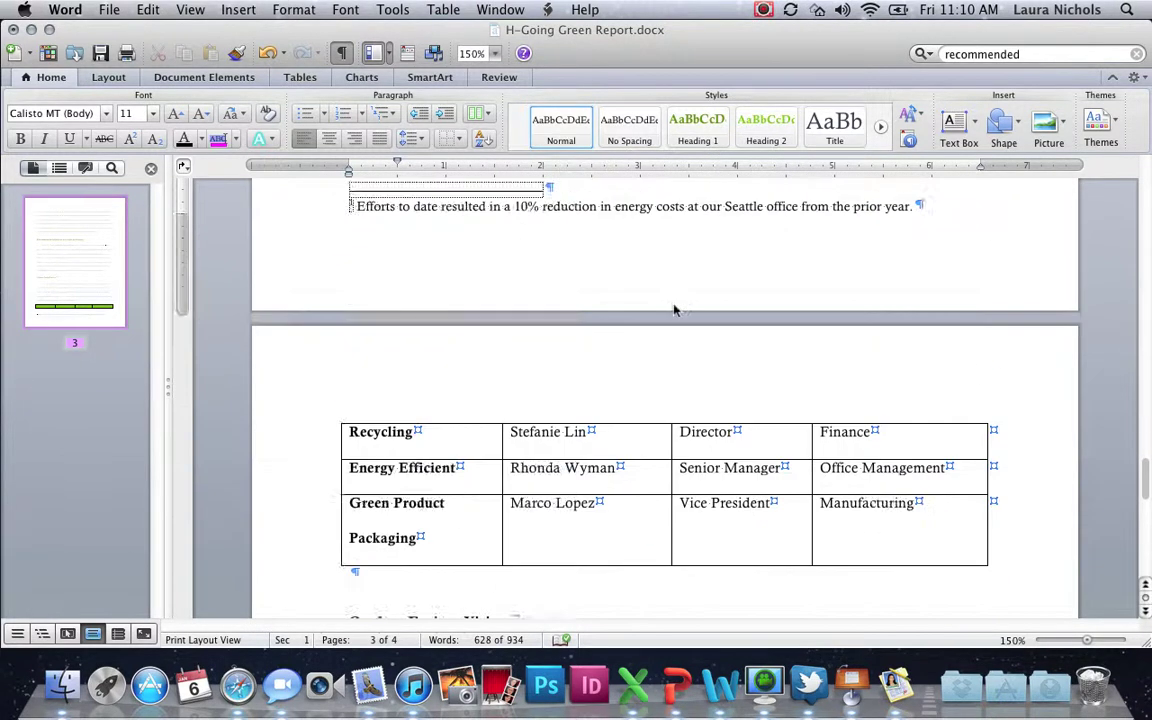
scroll(674, 310, "down", 20)
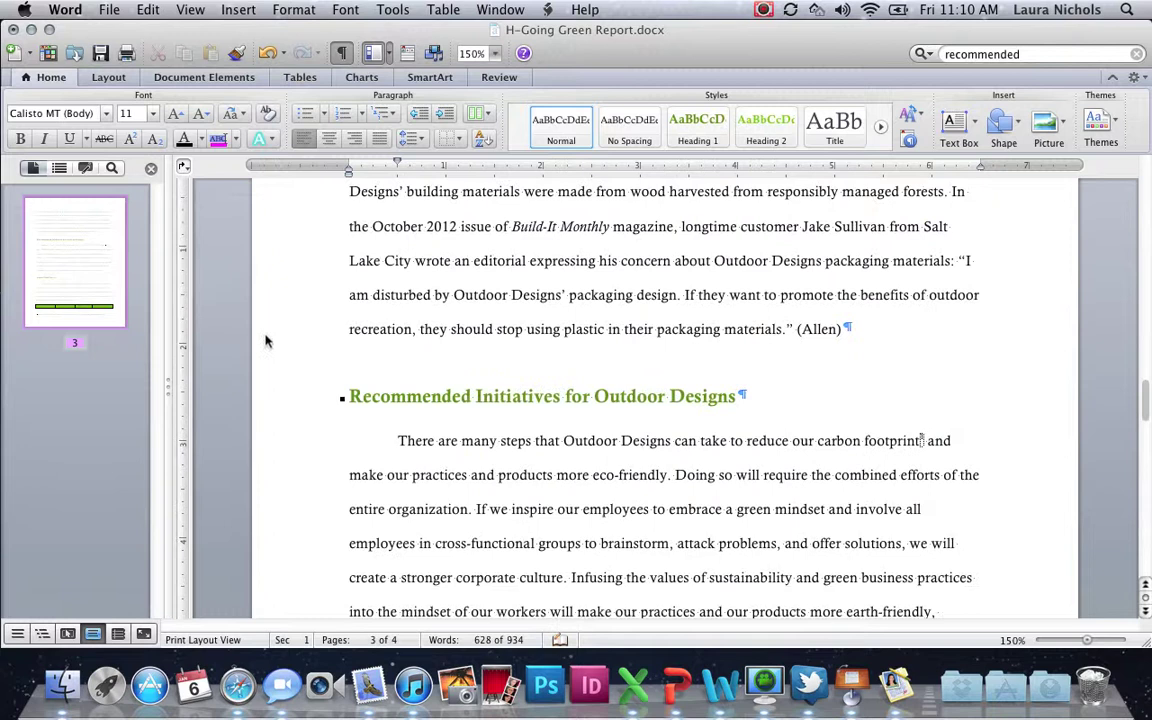
scroll(265, 342, "down", 10)
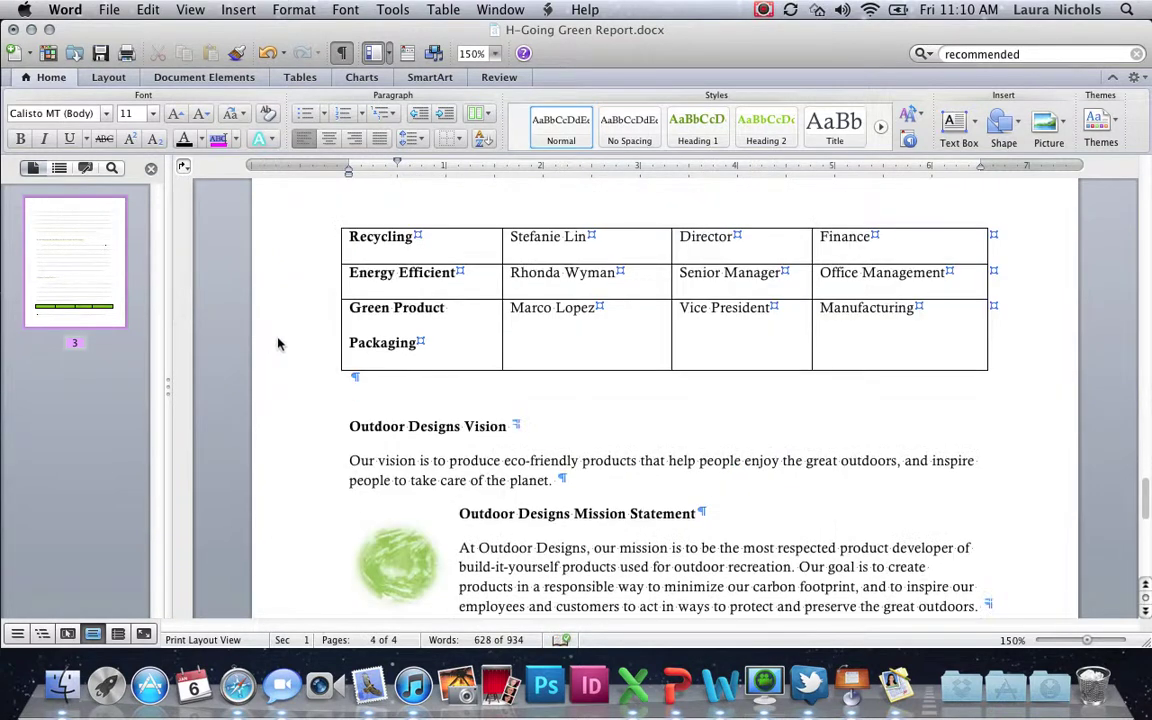
scroll(90, 380, "up", 2)
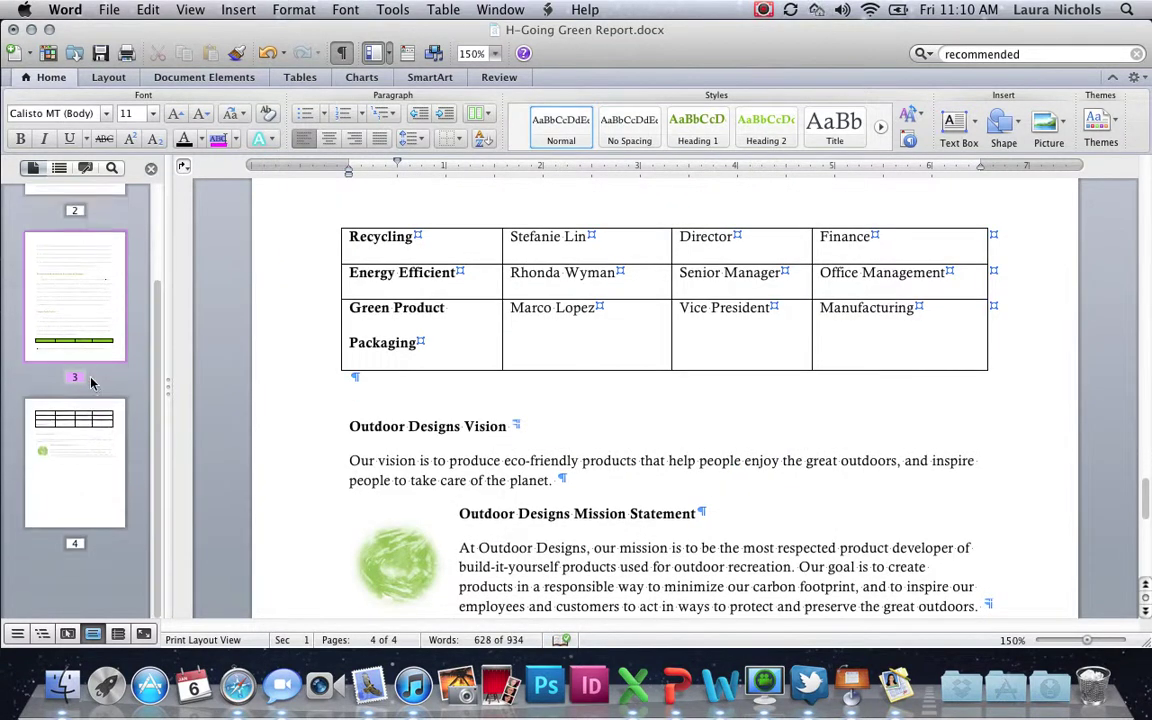
left_click(62, 497)
scroll(385, 443, "up", 2)
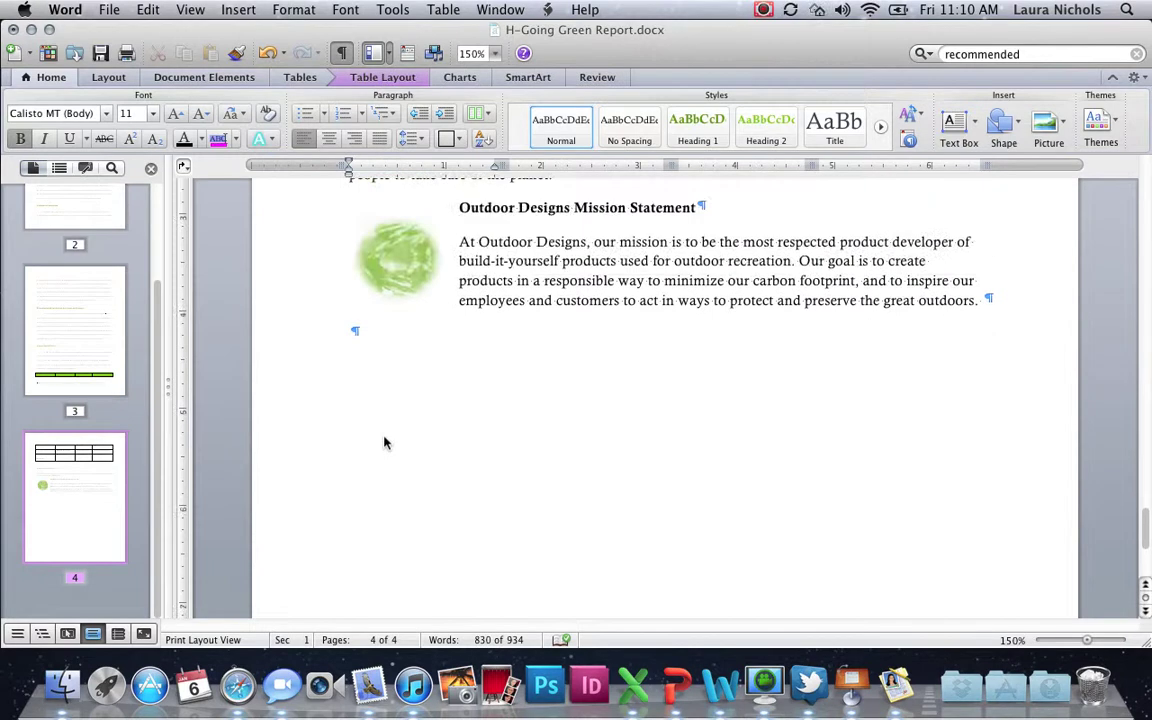
left_click(988, 311)
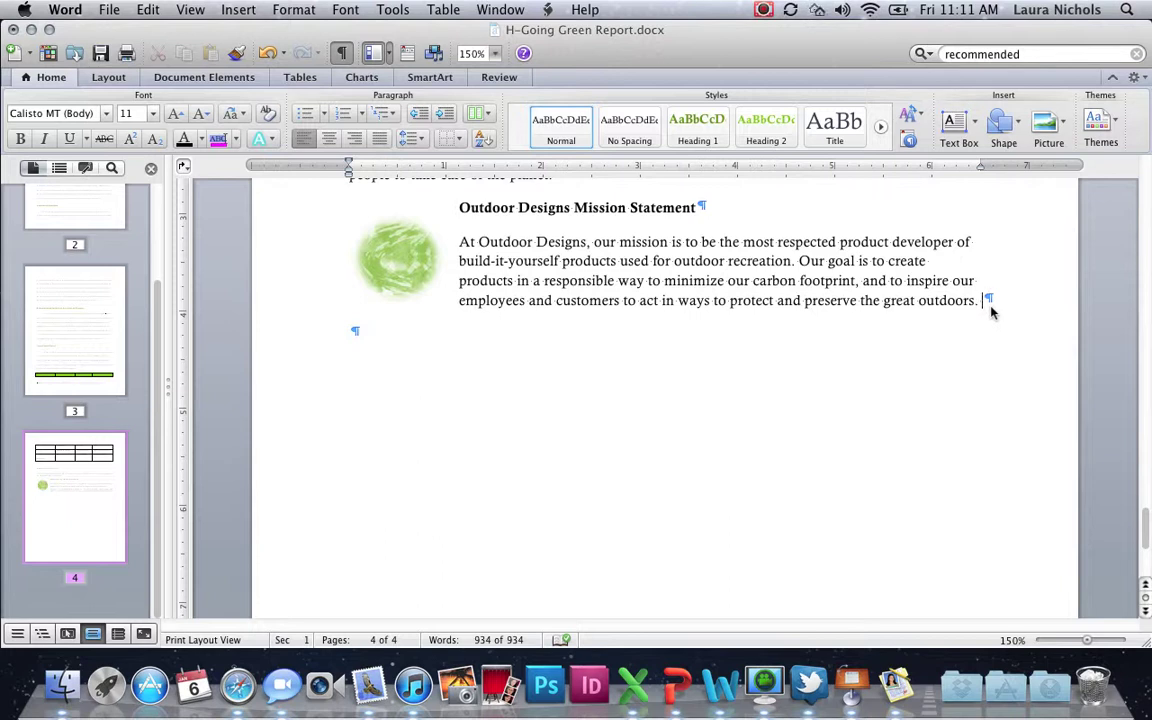
key("Return")
left_click(101, 79)
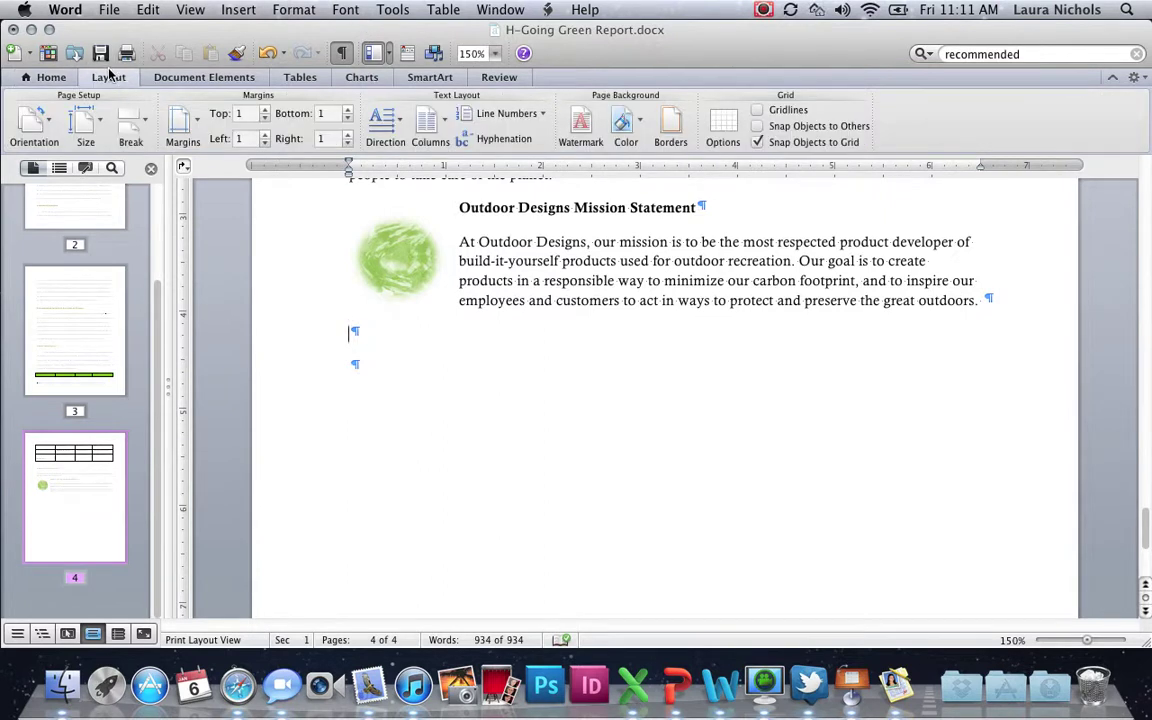
Insert a page break to create a blank page 5 and place the cursor there
left_click(109, 76)
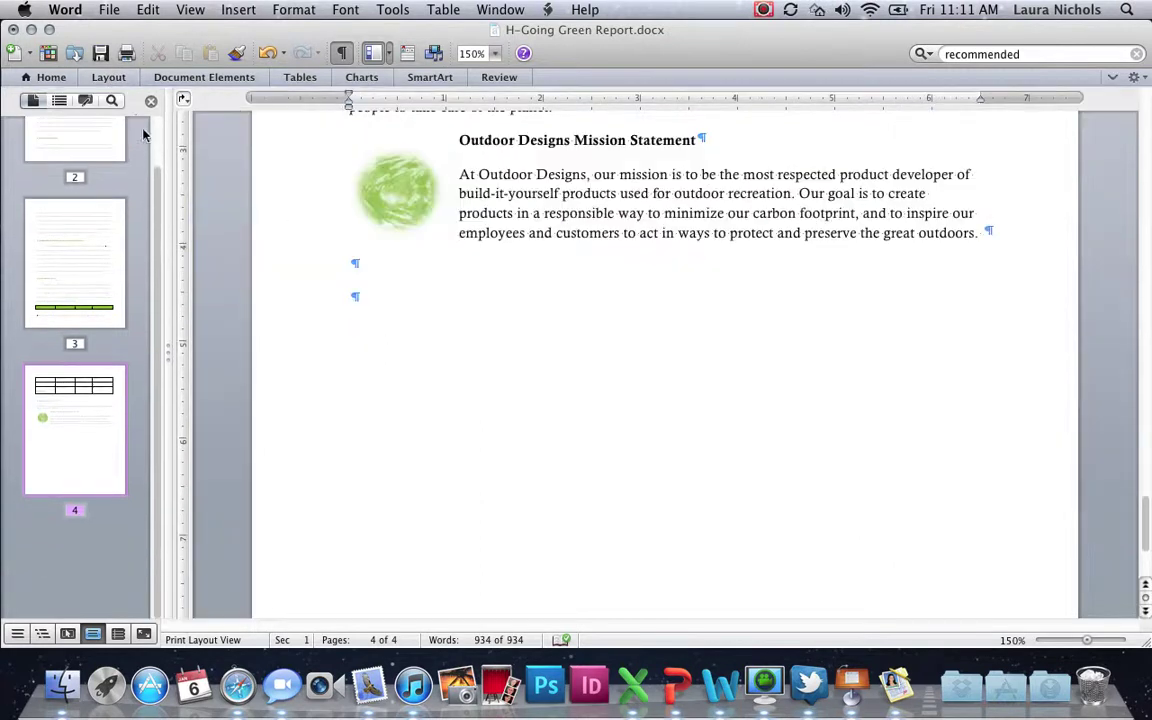
left_click(110, 80)
left_click(130, 122)
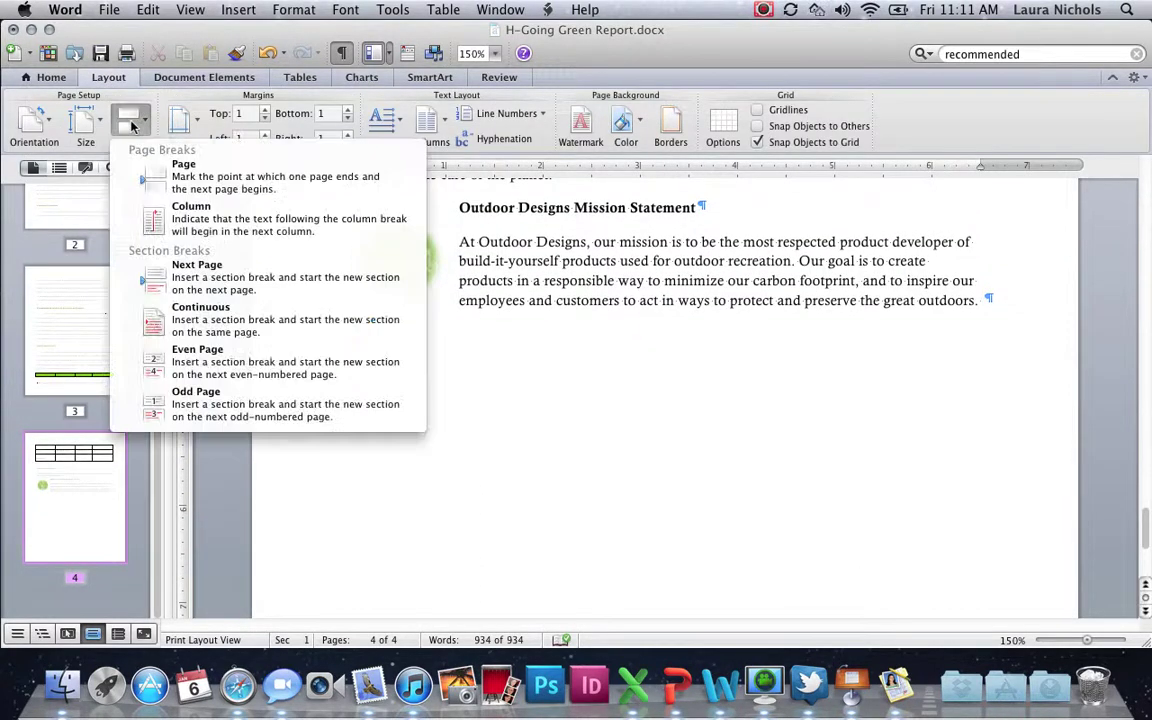
left_click(159, 180)
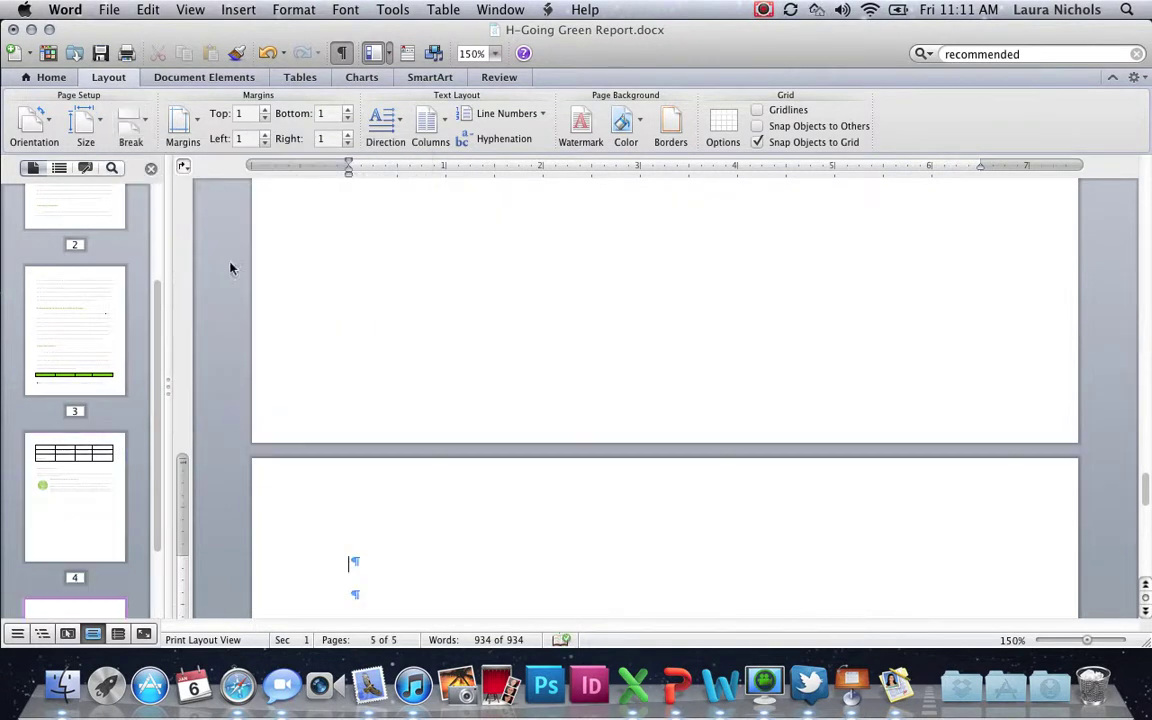
scroll(368, 446, "down", 3)
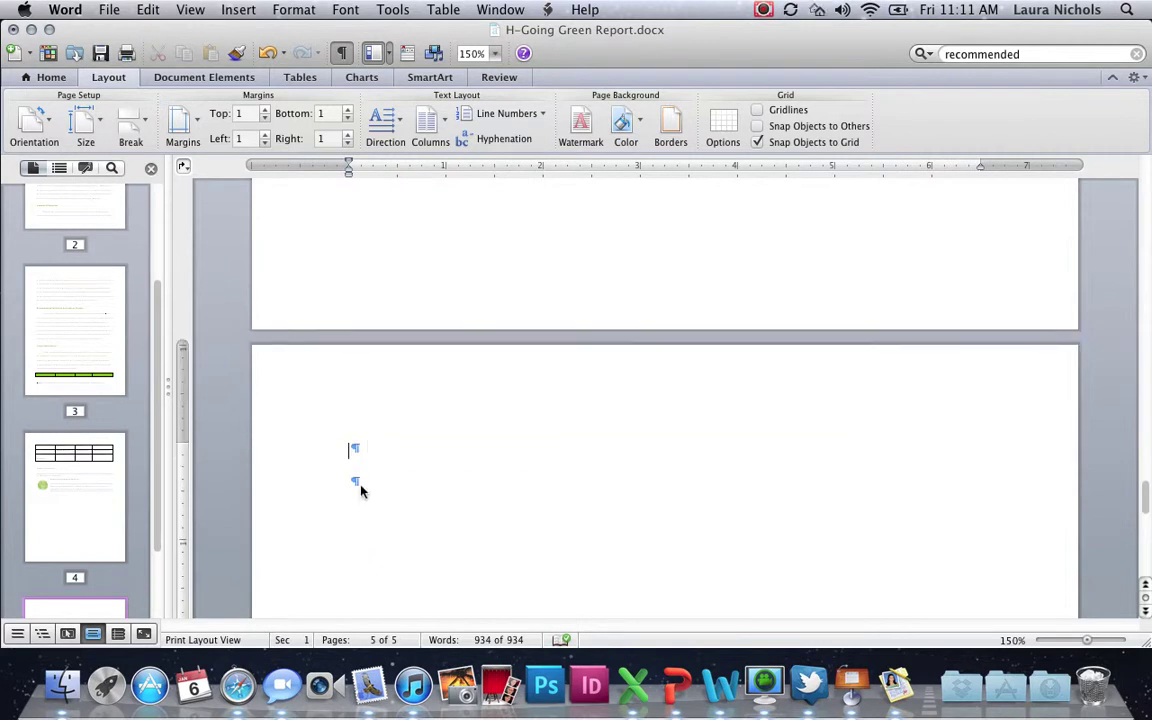
left_click(360, 485)
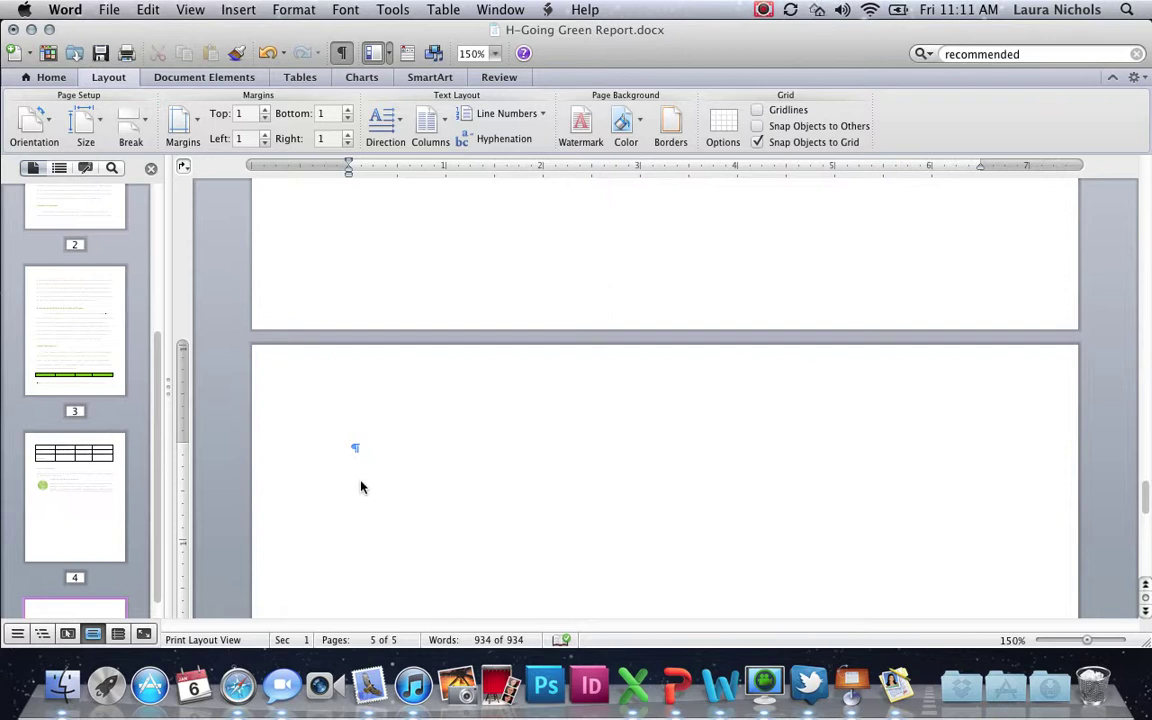
Insert the built-in Works Cited bibliography listing all six MLA sources on page 5
left_click(206, 79)
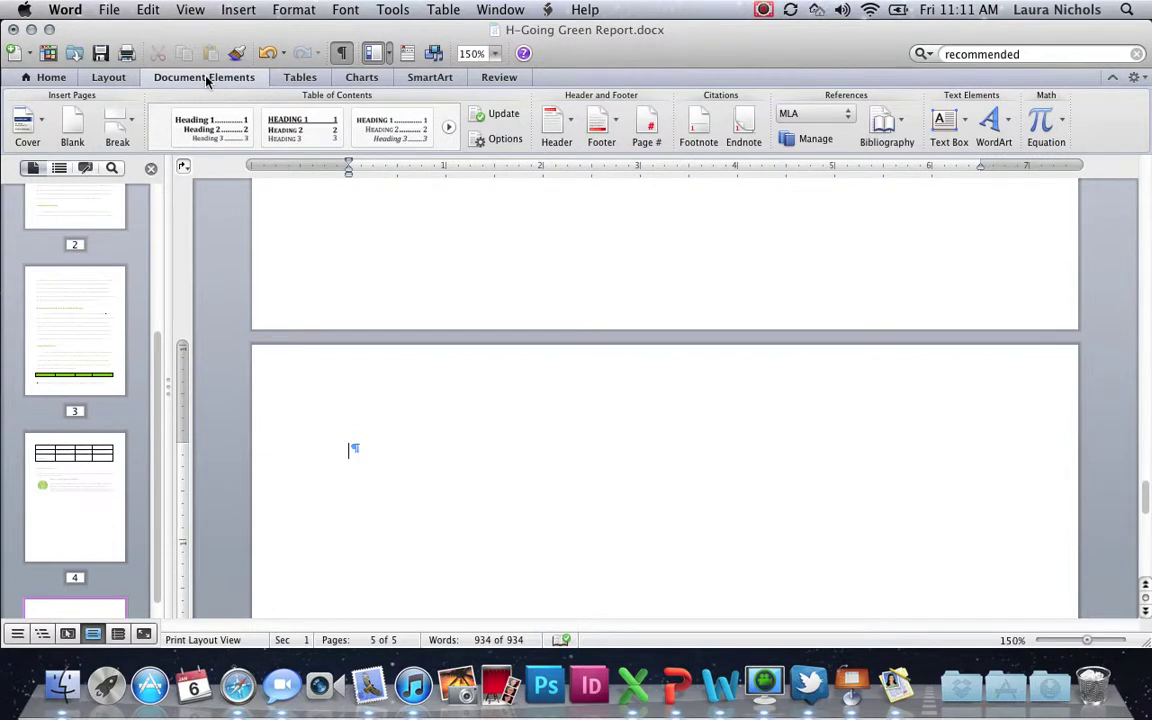
left_click(884, 121)
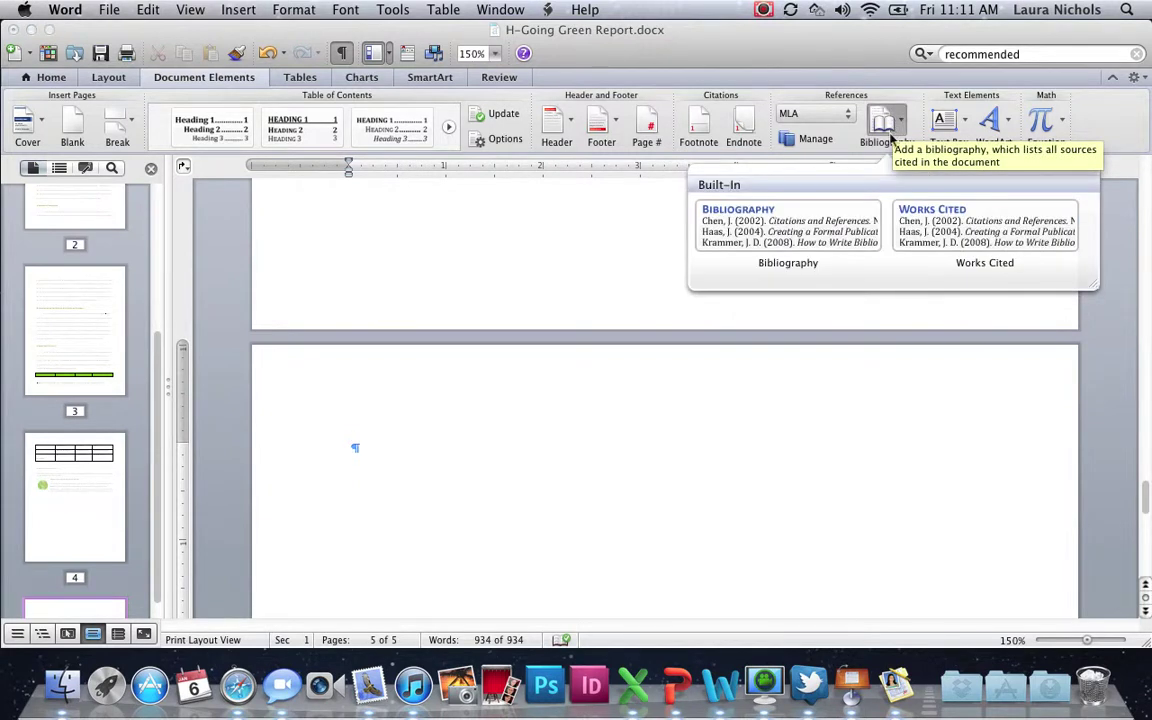
left_click(933, 233)
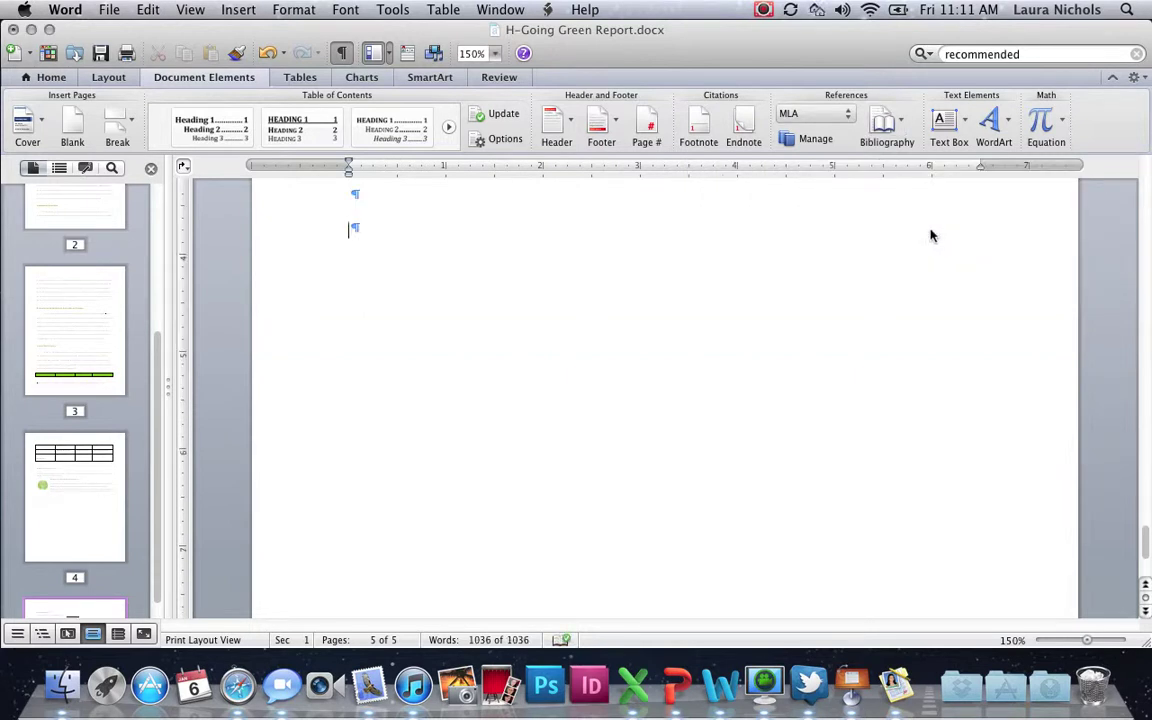
scroll(535, 358, "up", 3)
scroll(535, 358, "up", 3)
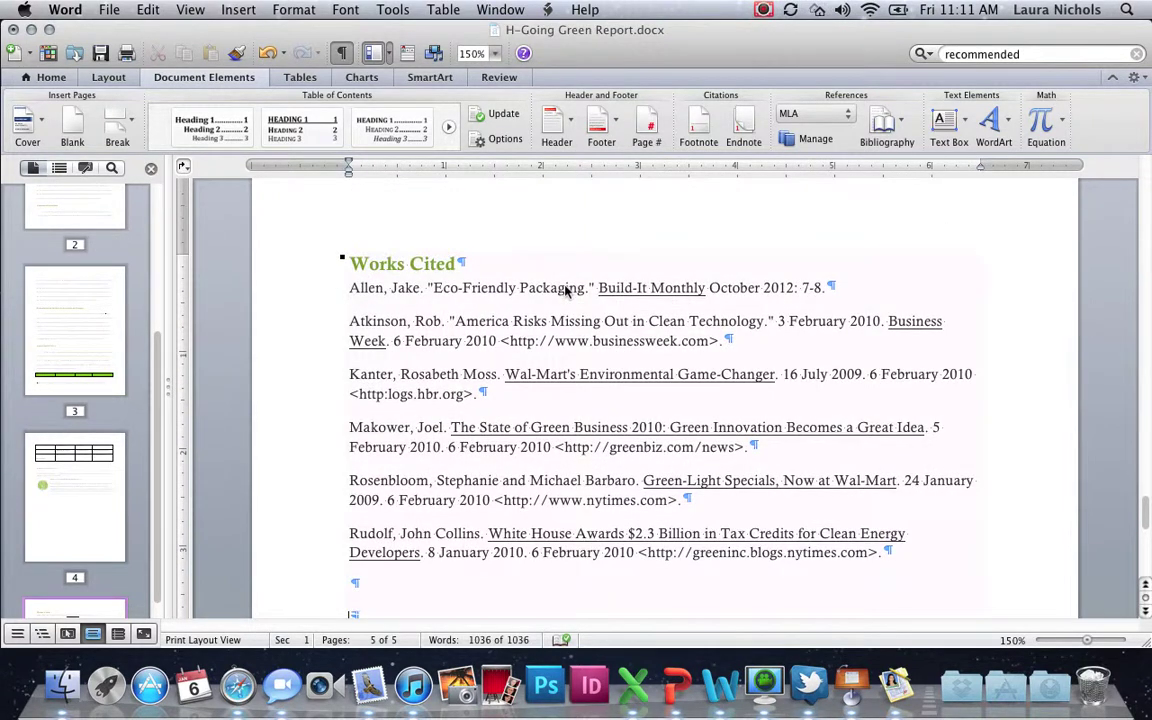
Delete the Atkinson through Rudolf entries, leaving only Allen's, and save the report
left_click_drag(884, 555, 921, 560)
left_click(348, 322)
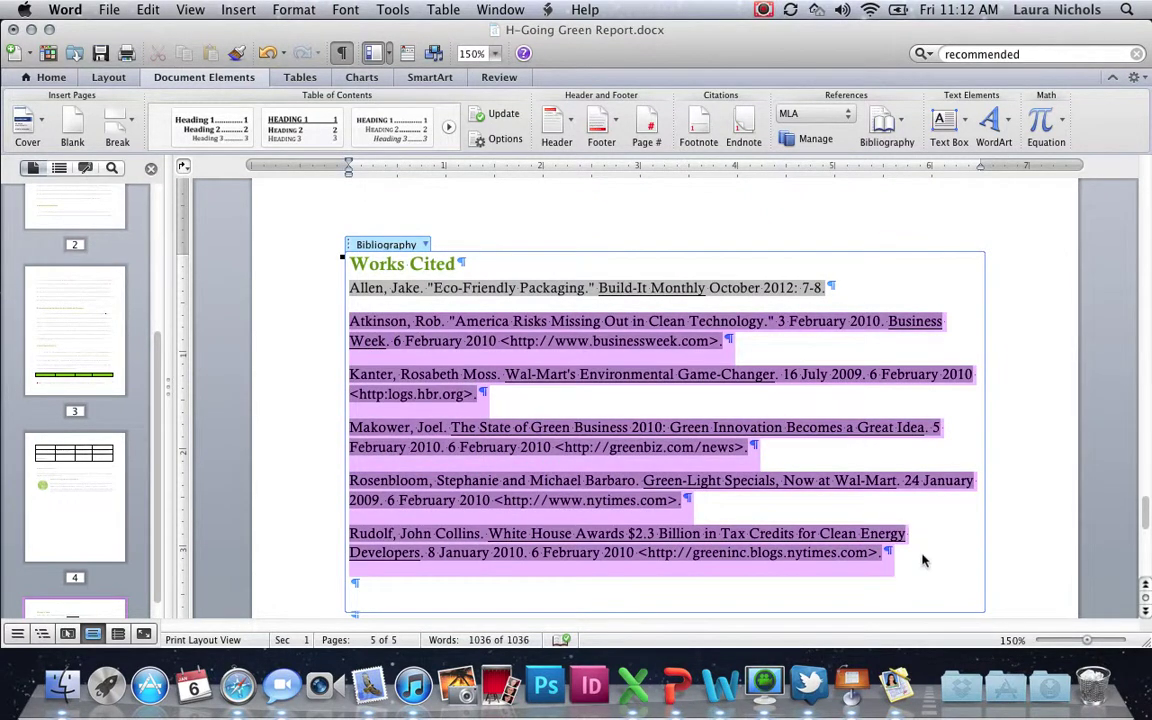
key("Delete")
left_click(463, 450)
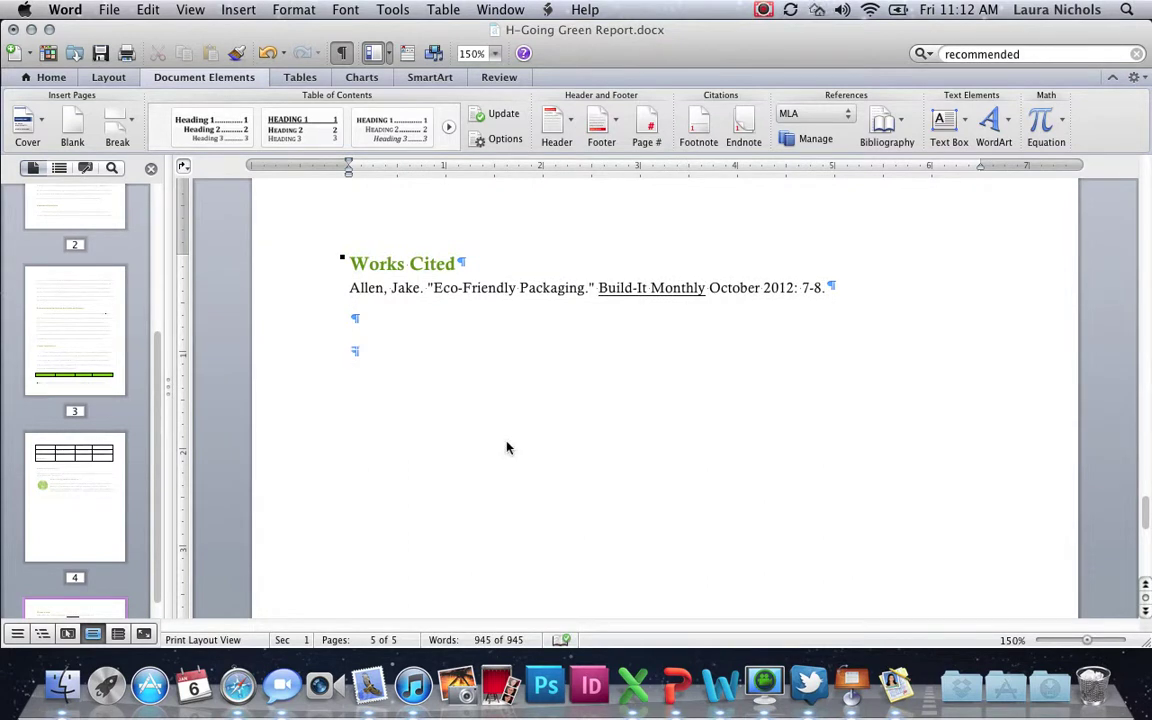
key("super+s")
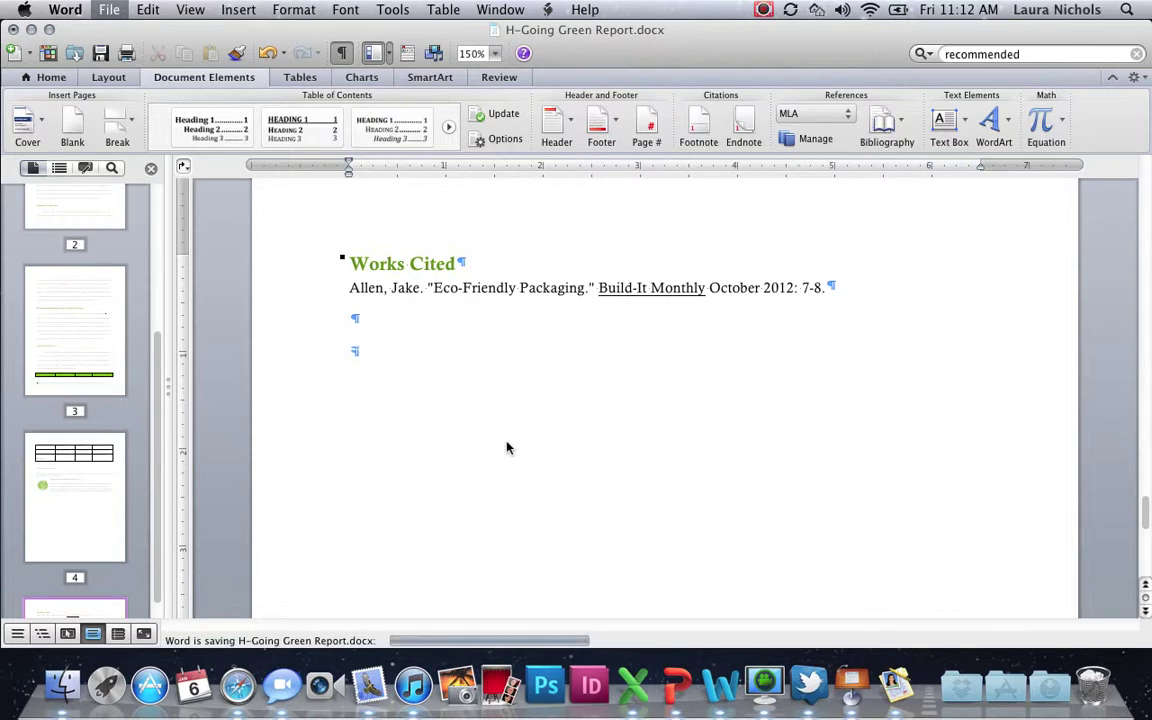